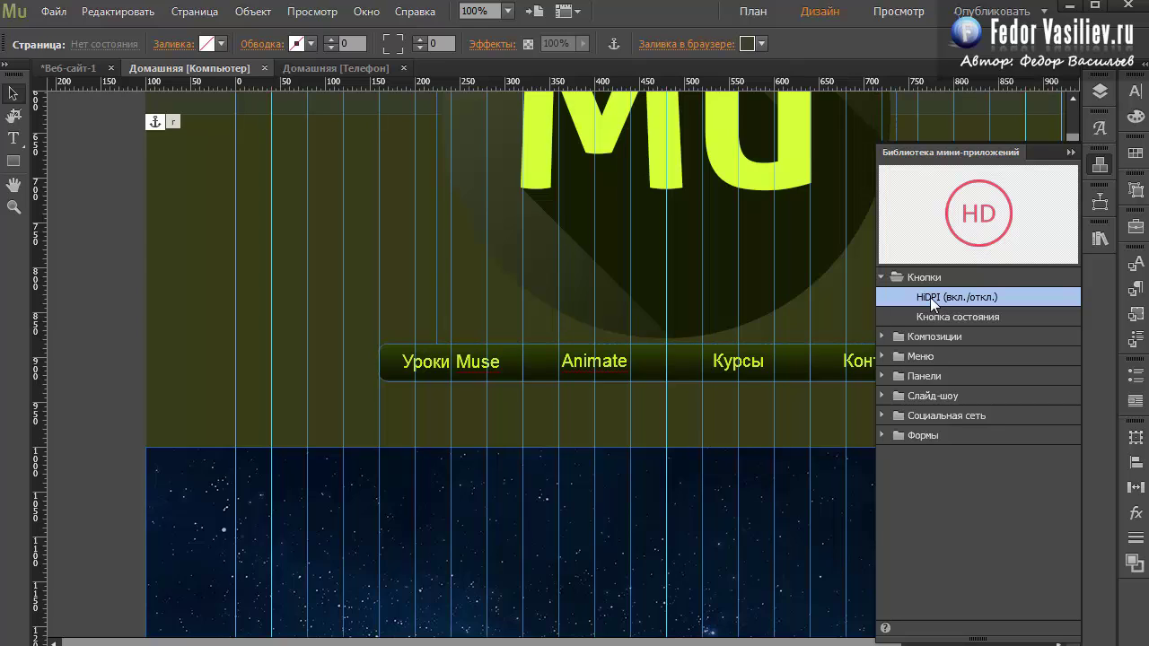
- Collapse the widget library and select the starry background image below the navigation menu
mouse_move(893, 313)
mouse_down()
mouse_move(865, 309)
mouse_move(967, 585)
mouse_up()
click(1070, 152)
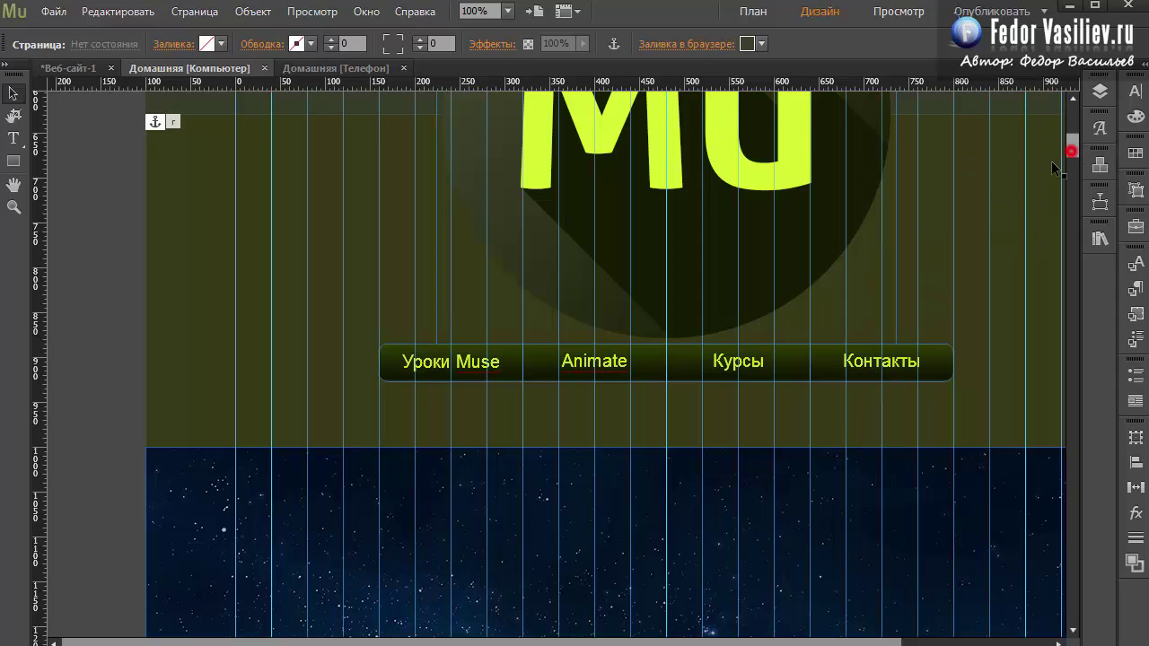
click(537, 497)
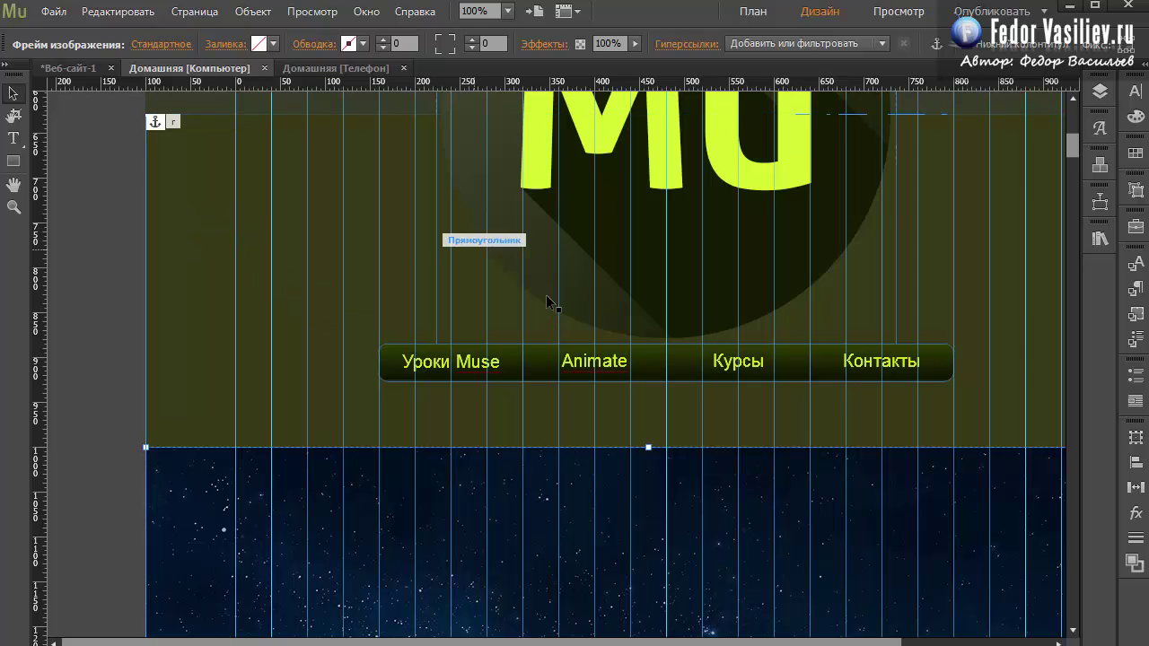
- Examine the olive header block and the starry background image beneath the navigation menu
click(54, 12)
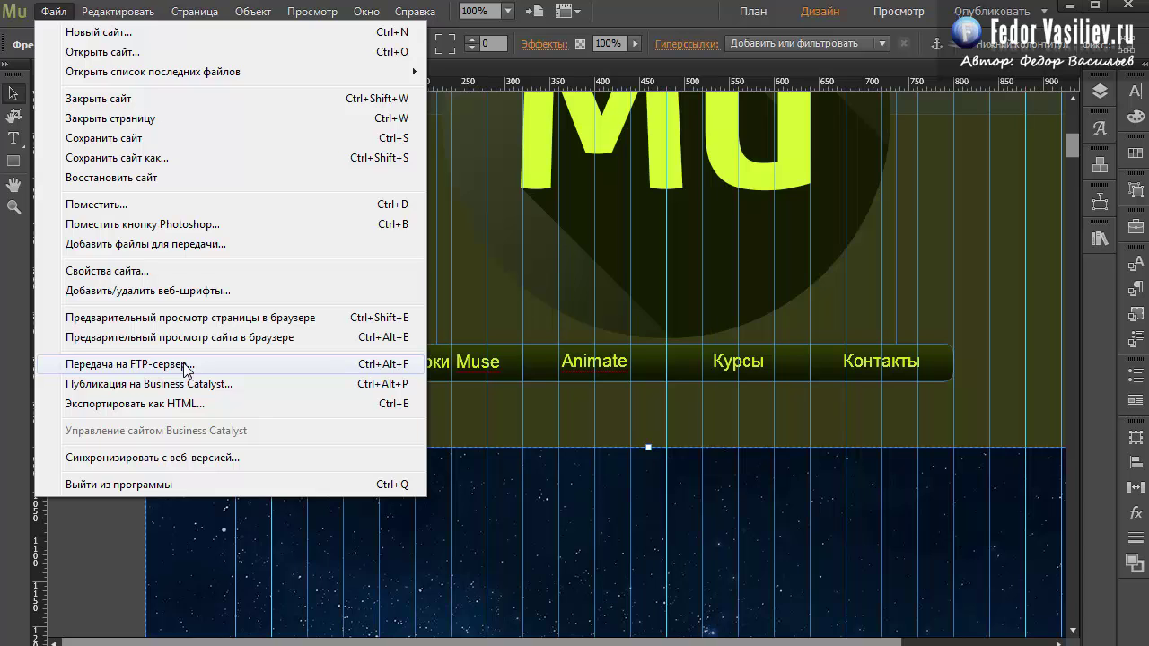
click(628, 426)
mouse_move(1071, 150)
mouse_down()
mouse_move(1074, 175)
mouse_move(1075, 165)
mouse_up()
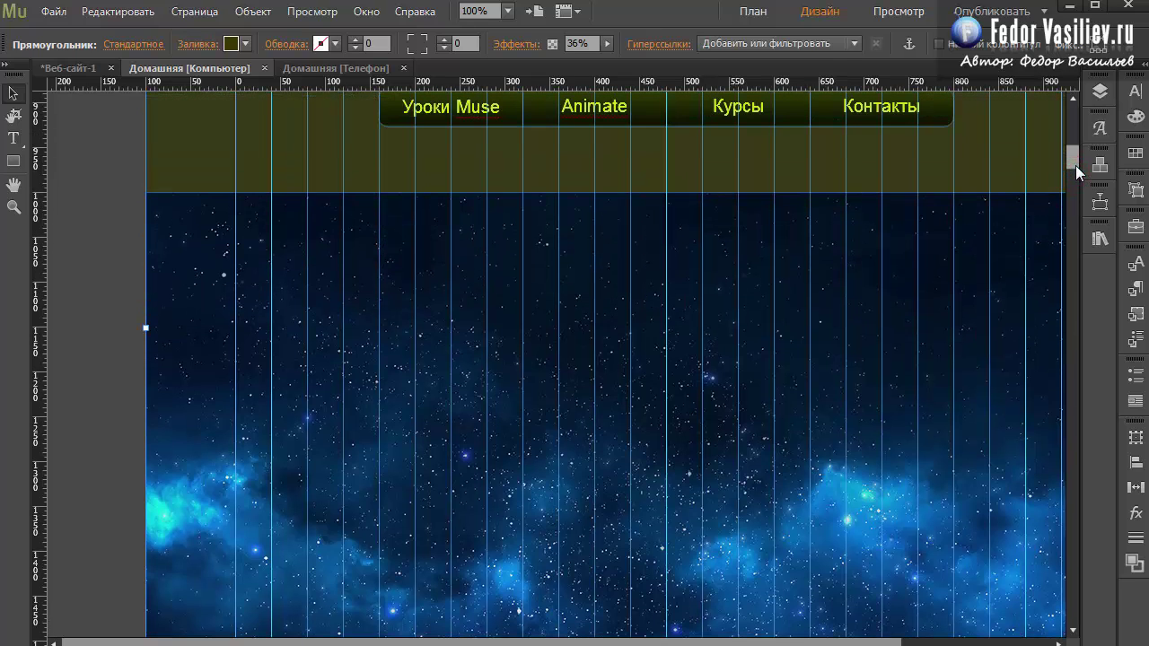
click(169, 291)
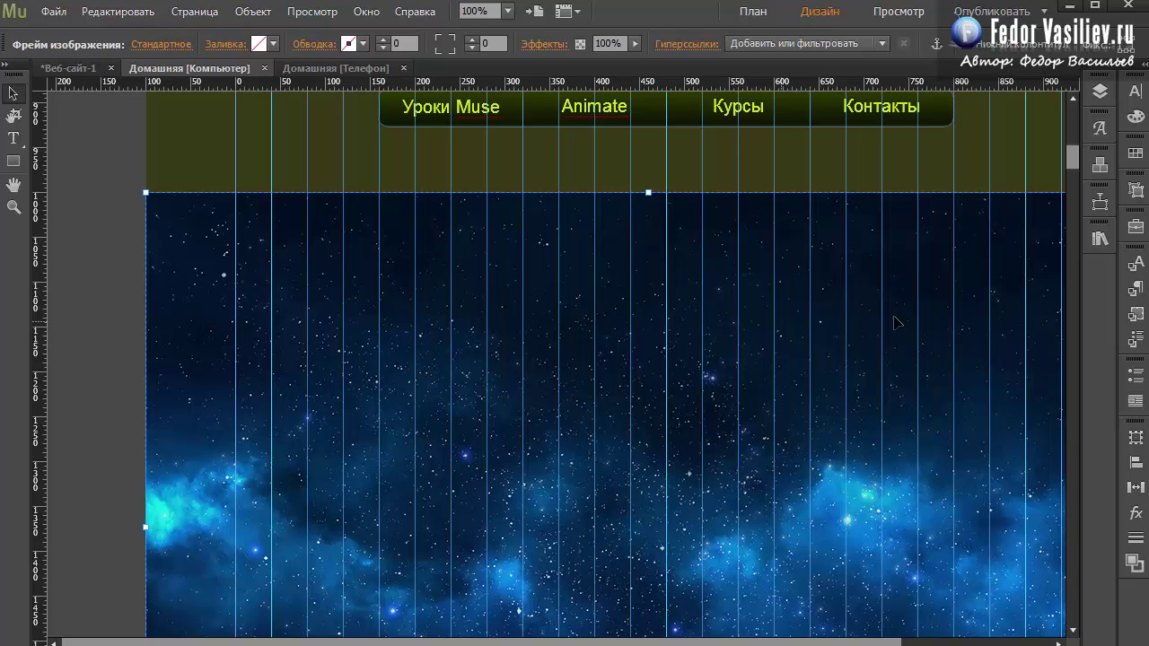
scroll(1070, 164, up, 1)
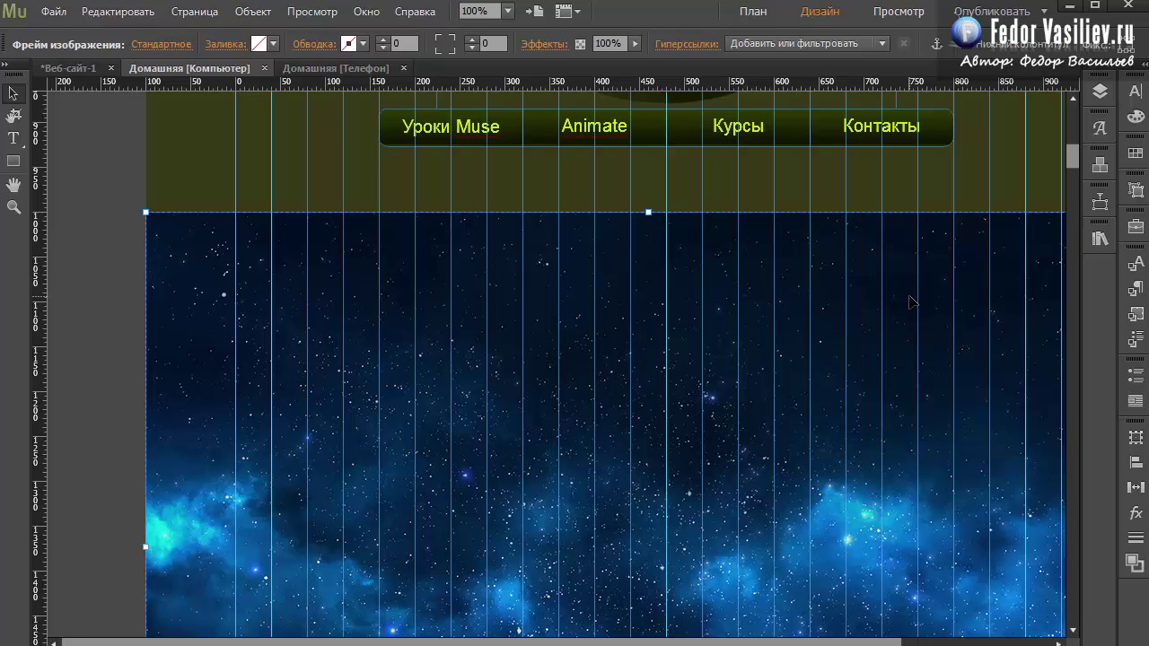
click(557, 438)
mouse_move(1075, 168)
mouse_down()
mouse_move(1078, 177)
mouse_move(1080, 158)
mouse_up()
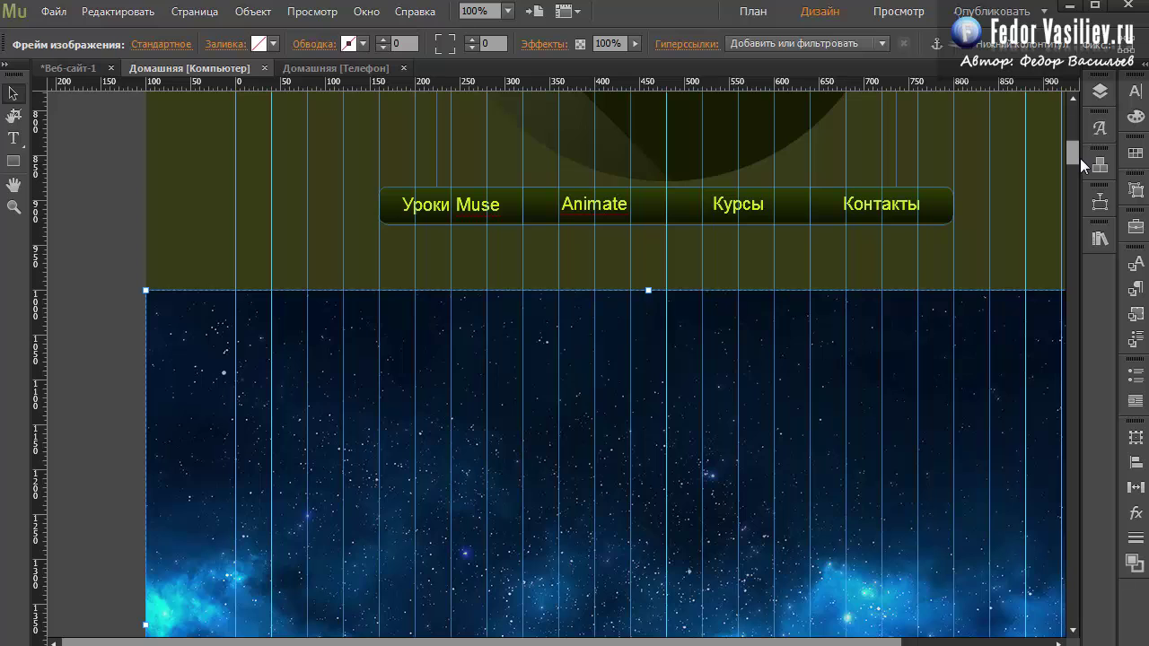
drag(1079, 158, 1070, 166)
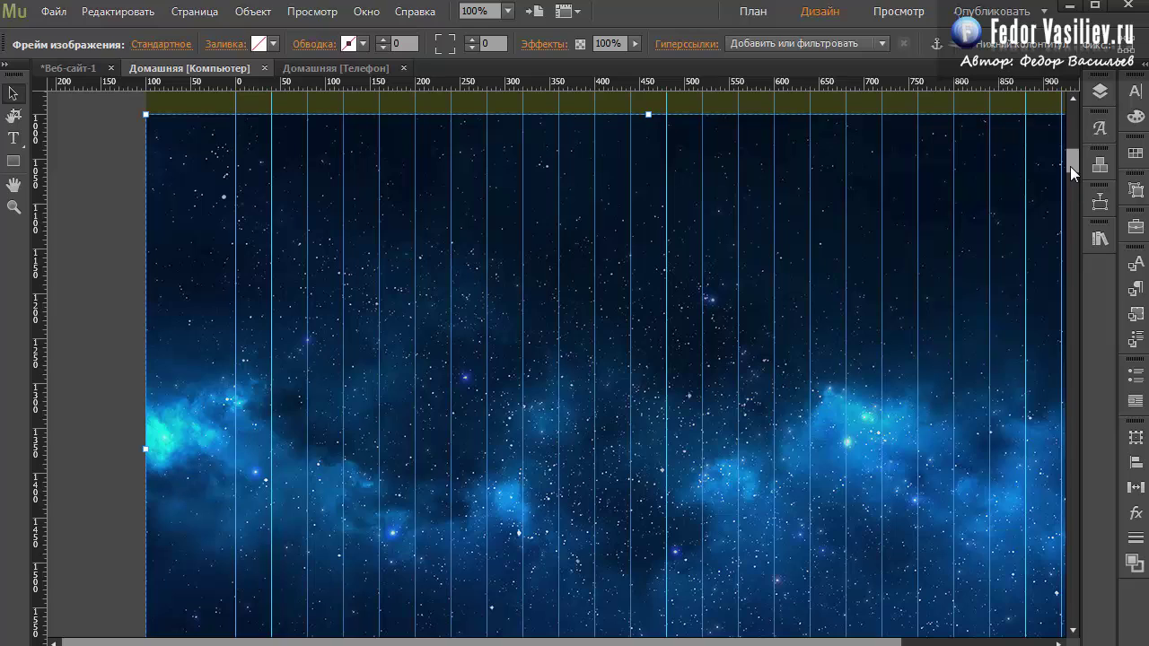
drag(1069, 167, 1074, 152)
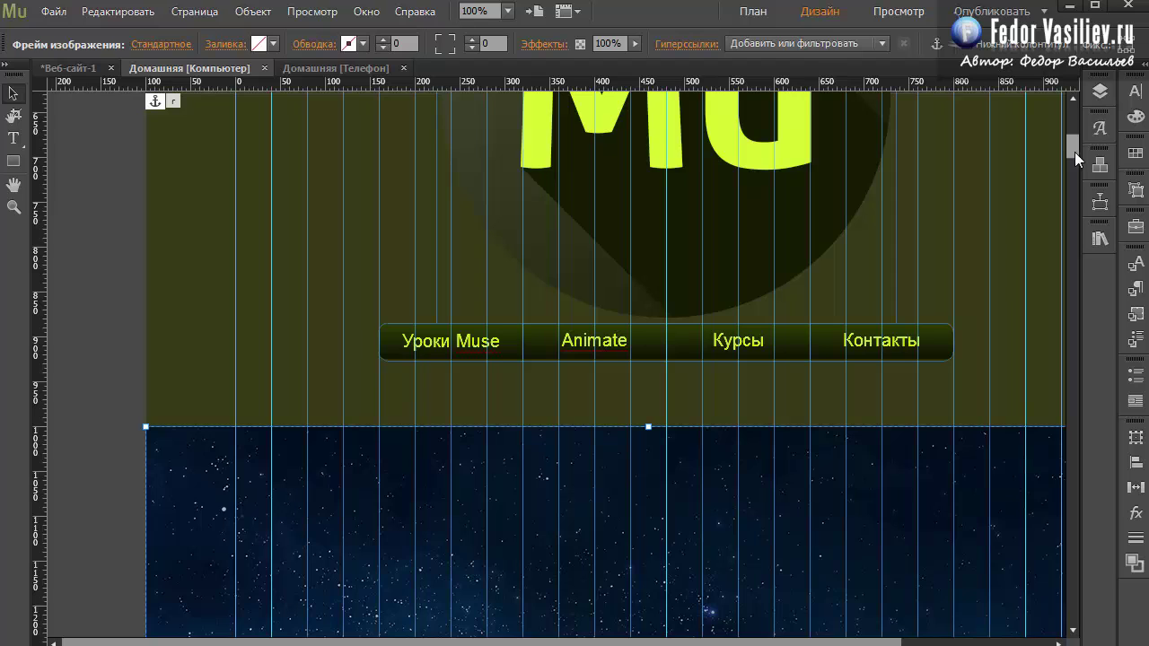
drag(1075, 152, 1074, 157)
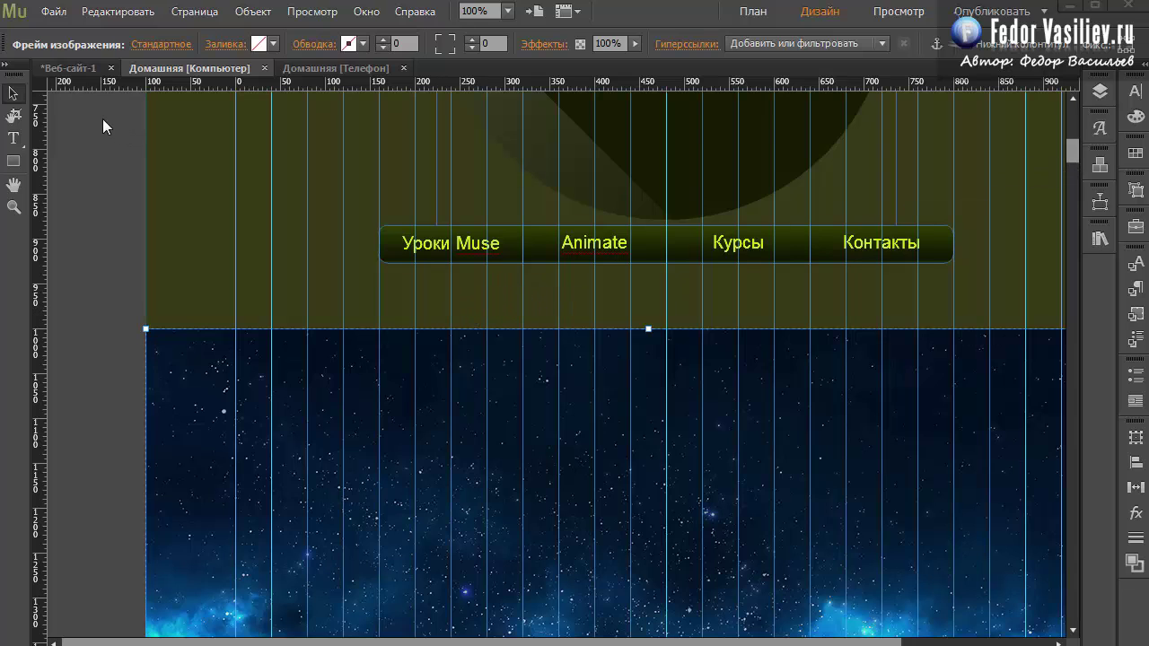
- Set the site's image resolution to HiDPI (2x) in the site properties and accept using HiDPI
click(54, 12)
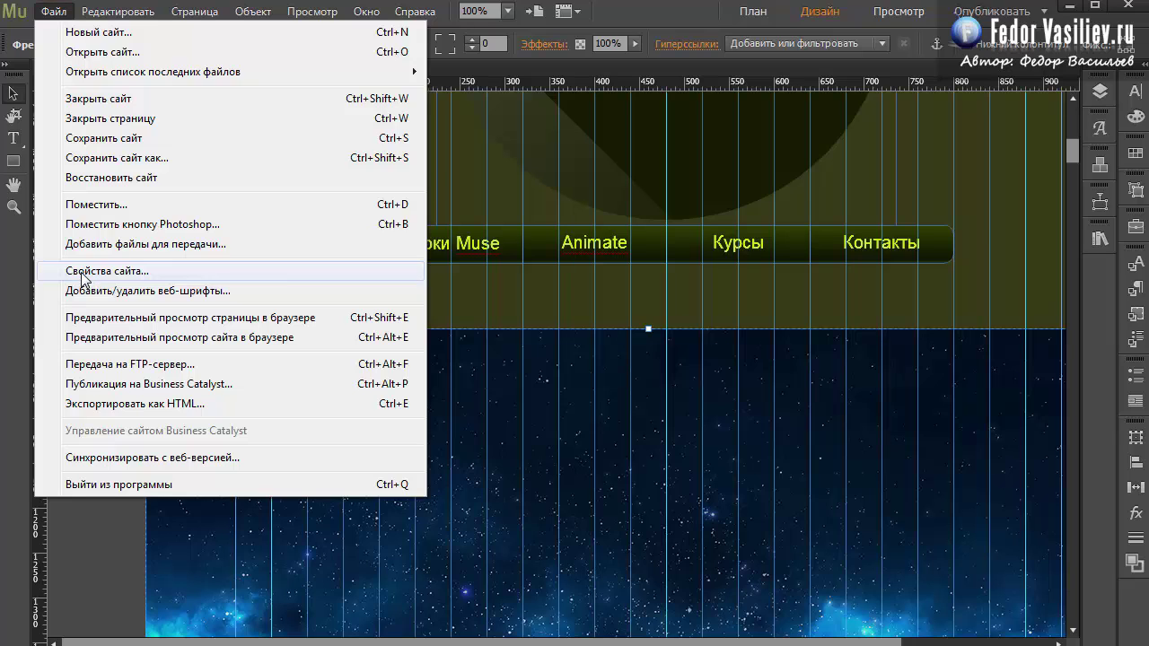
click(82, 274)
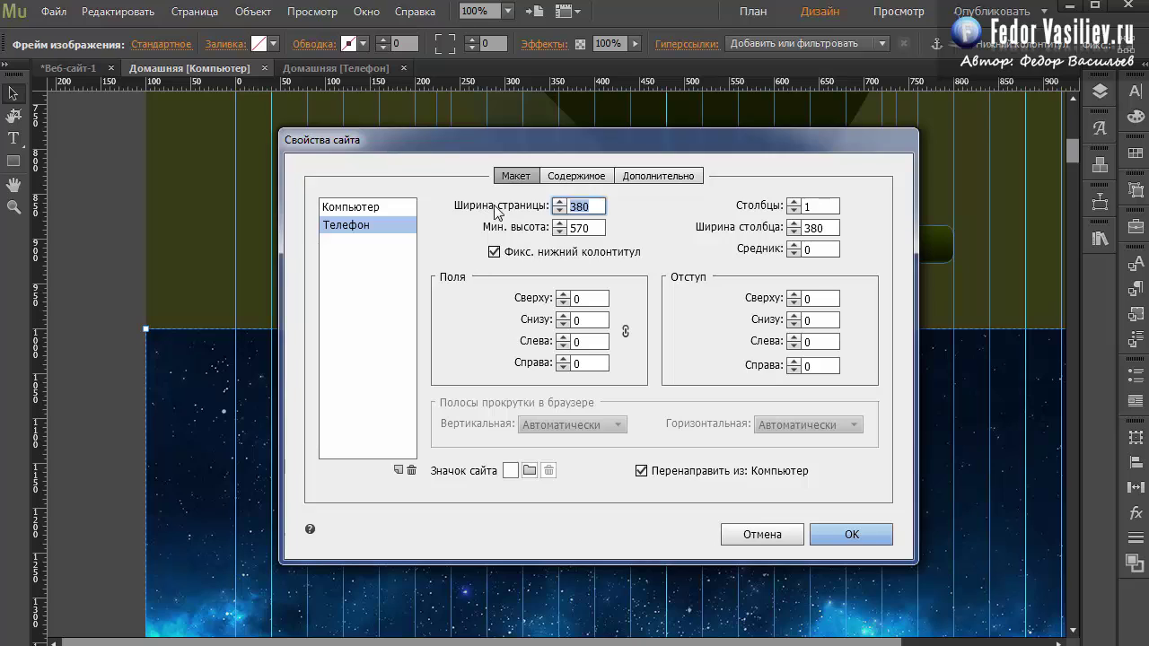
click(563, 177)
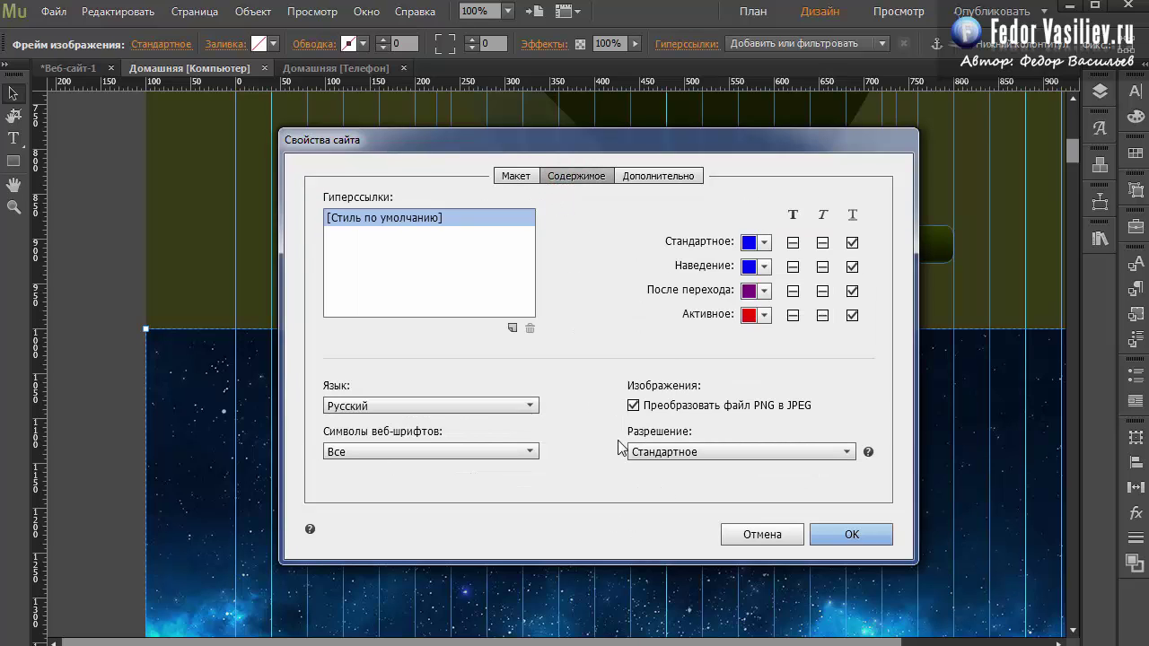
click(833, 454)
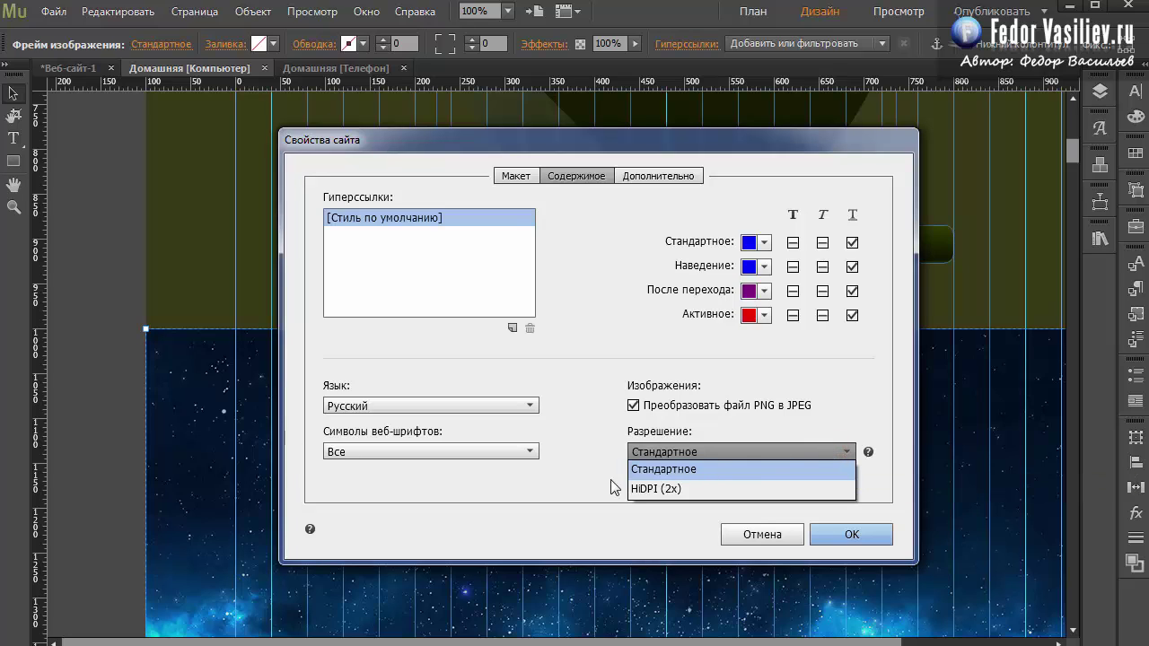
click(667, 495)
drag(517, 302, 697, 270)
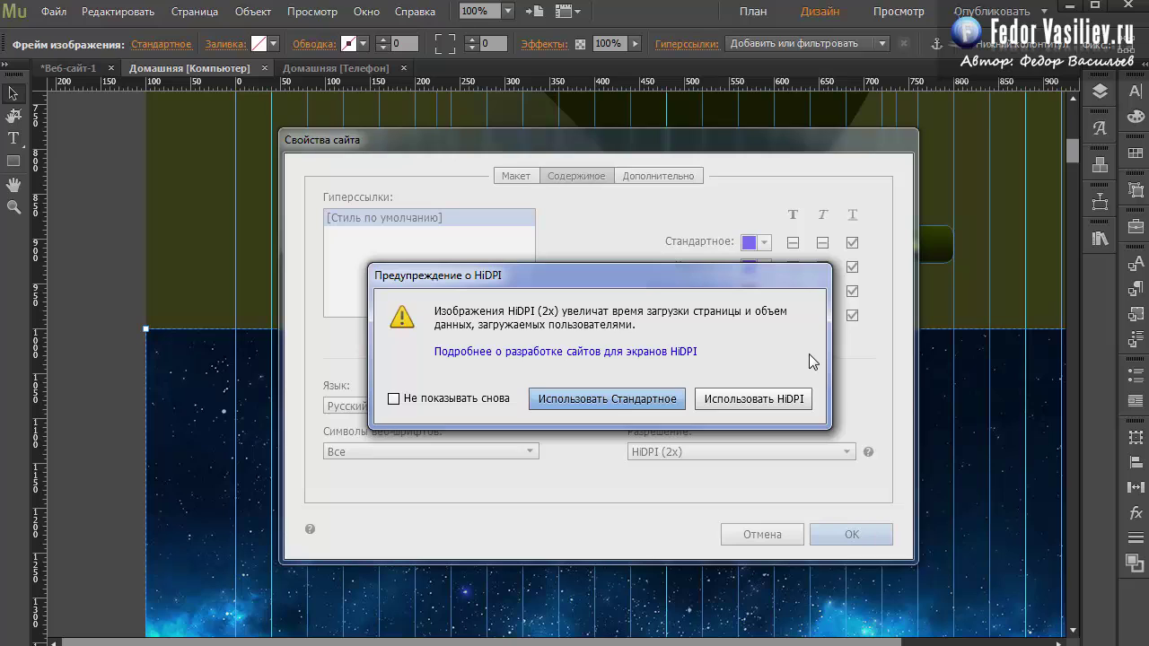
drag(640, 284, 649, 272)
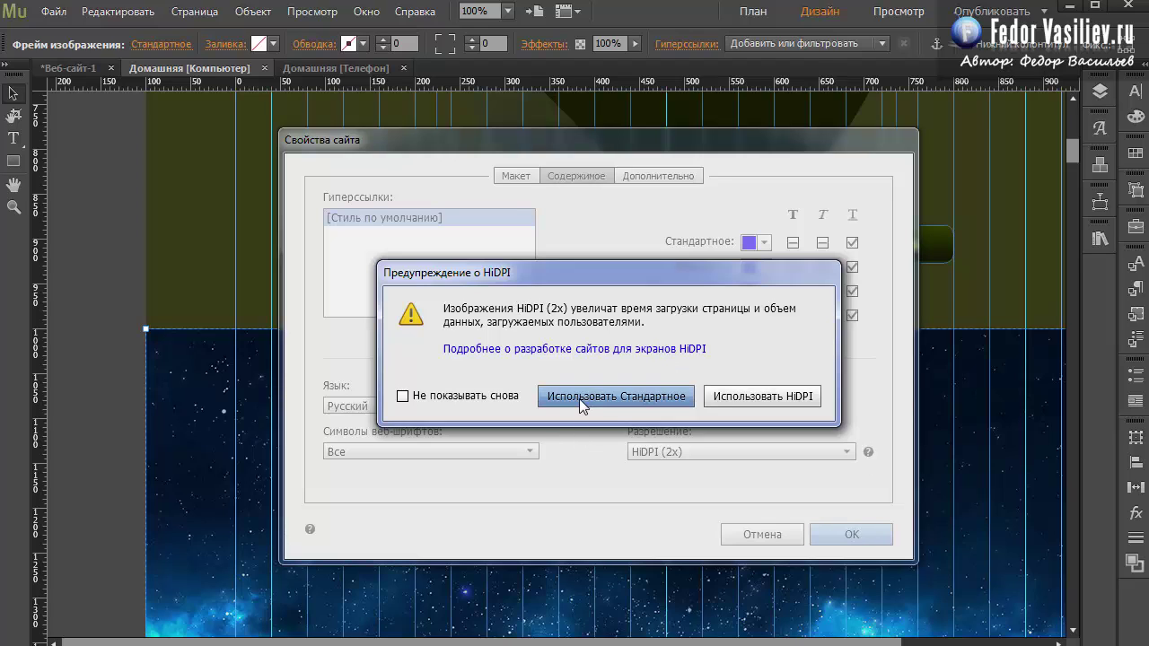
click(758, 401)
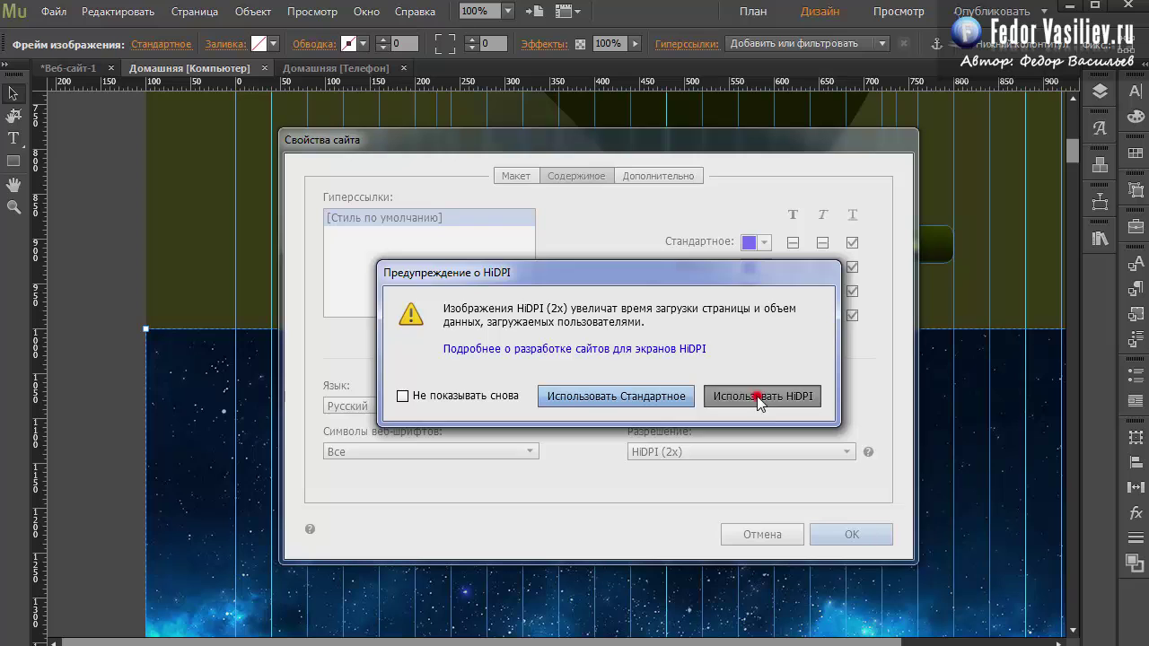
click(860, 531)
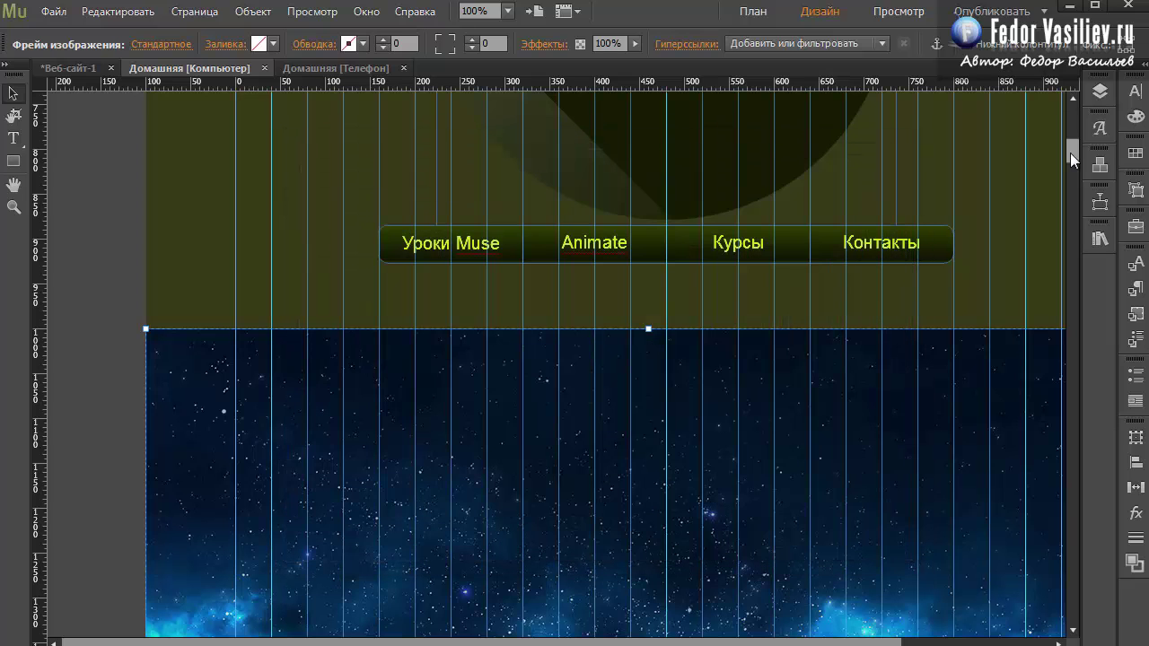
- Select the galaxy image further down the home page and expand the side panels to show the site's assets
drag(1070, 153, 1069, 165)
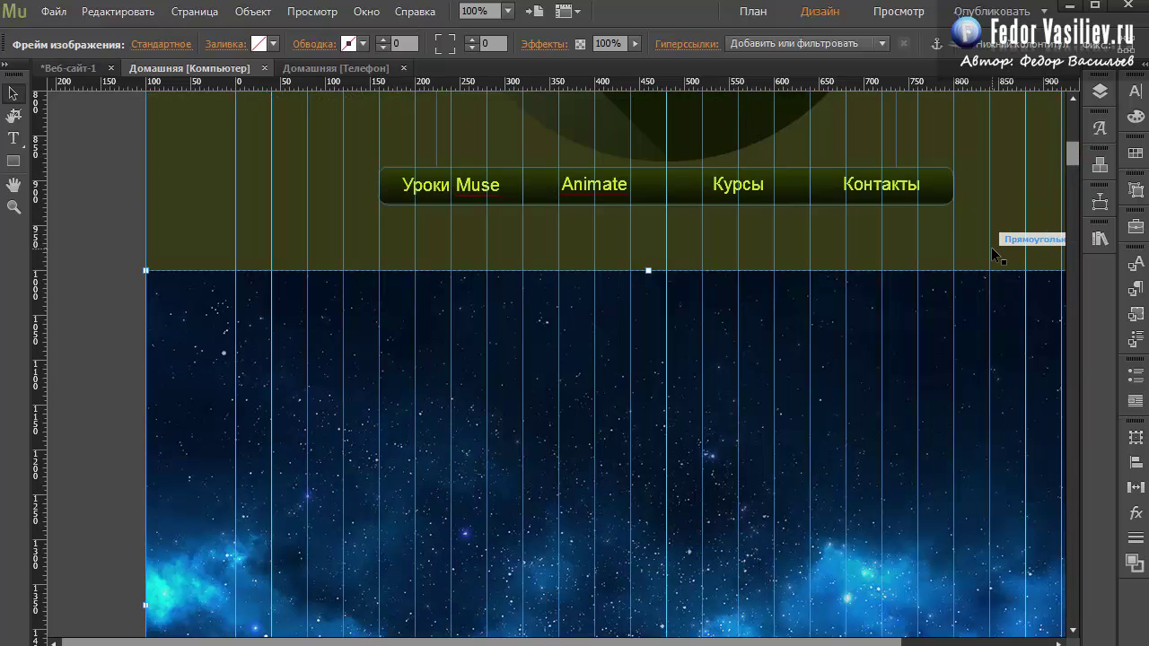
drag(741, 642, 781, 643)
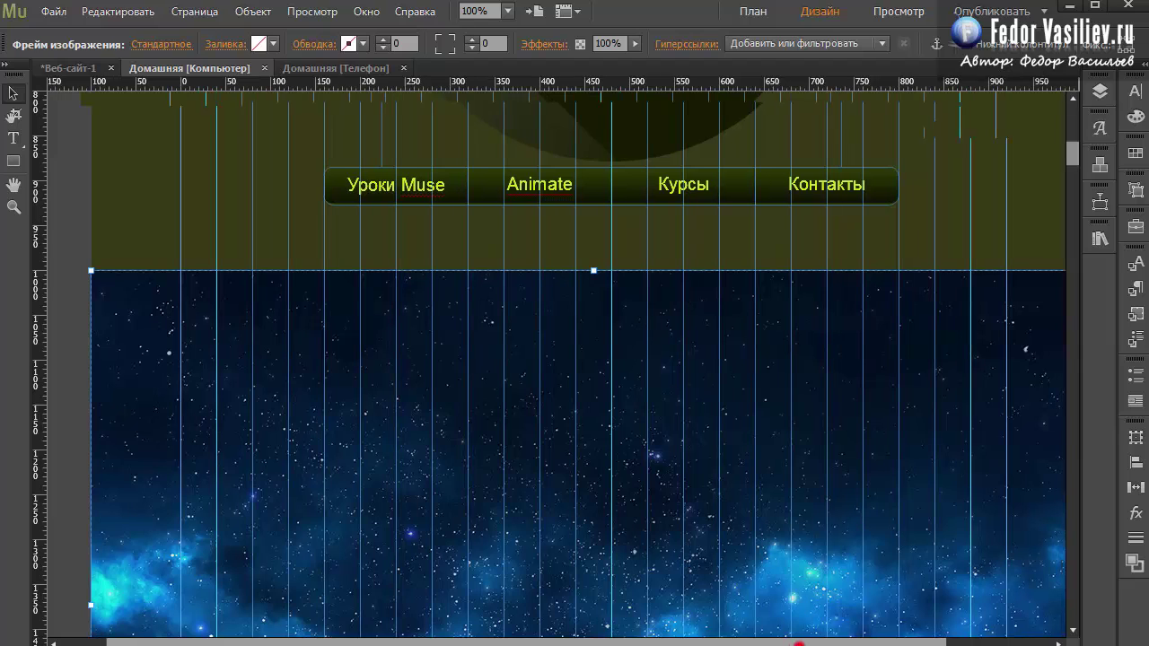
drag(786, 642, 806, 643)
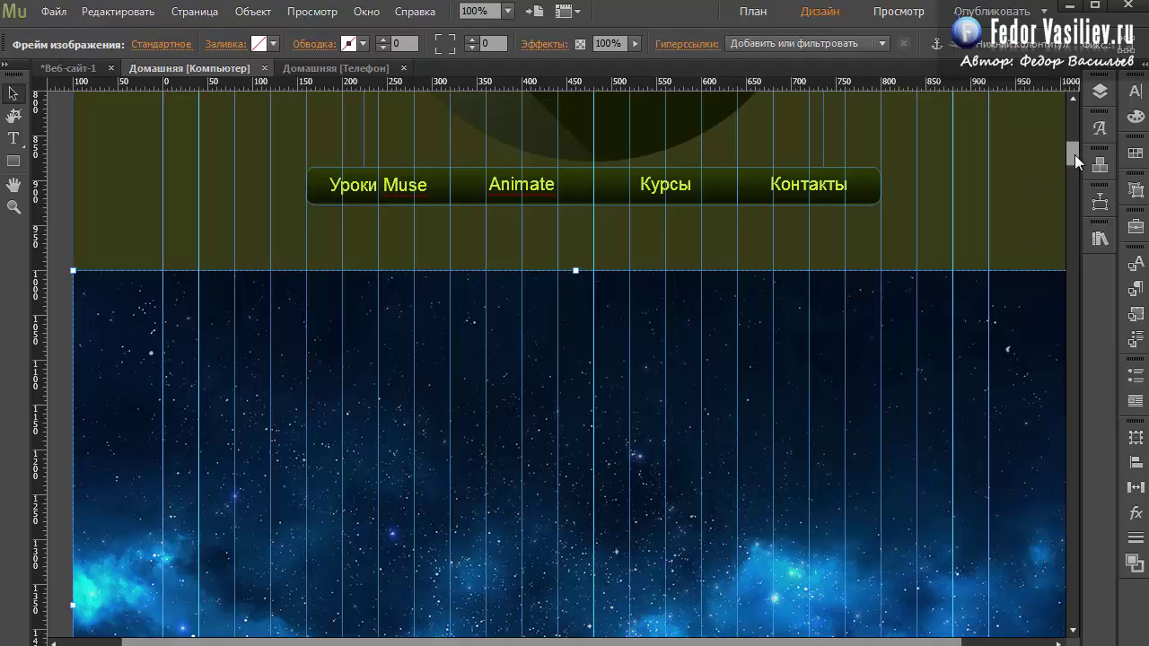
mouse_move(1075, 155)
mouse_down()
mouse_move(1078, 197)
mouse_move(1077, 159)
mouse_up()
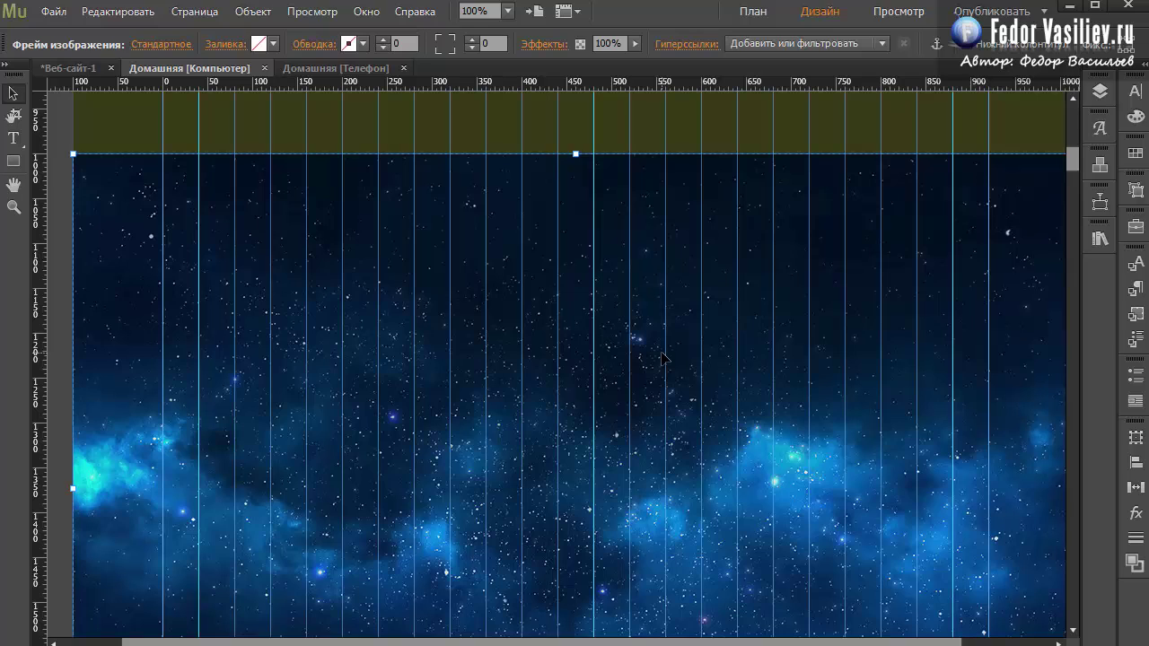
drag(1072, 159, 1071, 195)
click(655, 323)
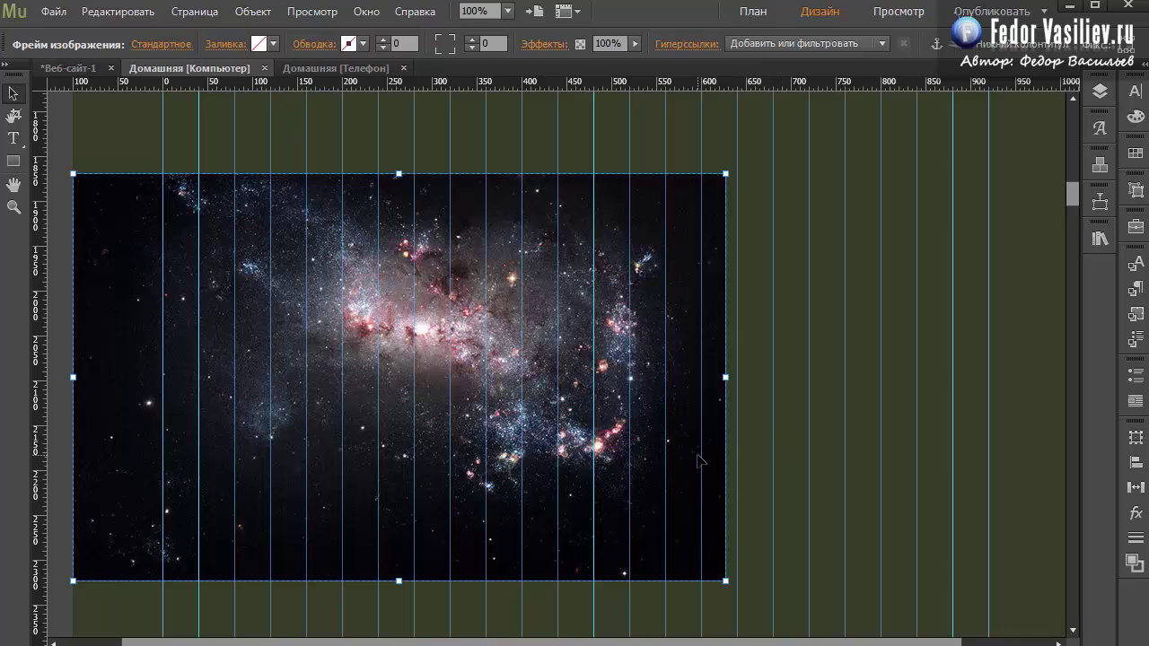
click(1145, 69)
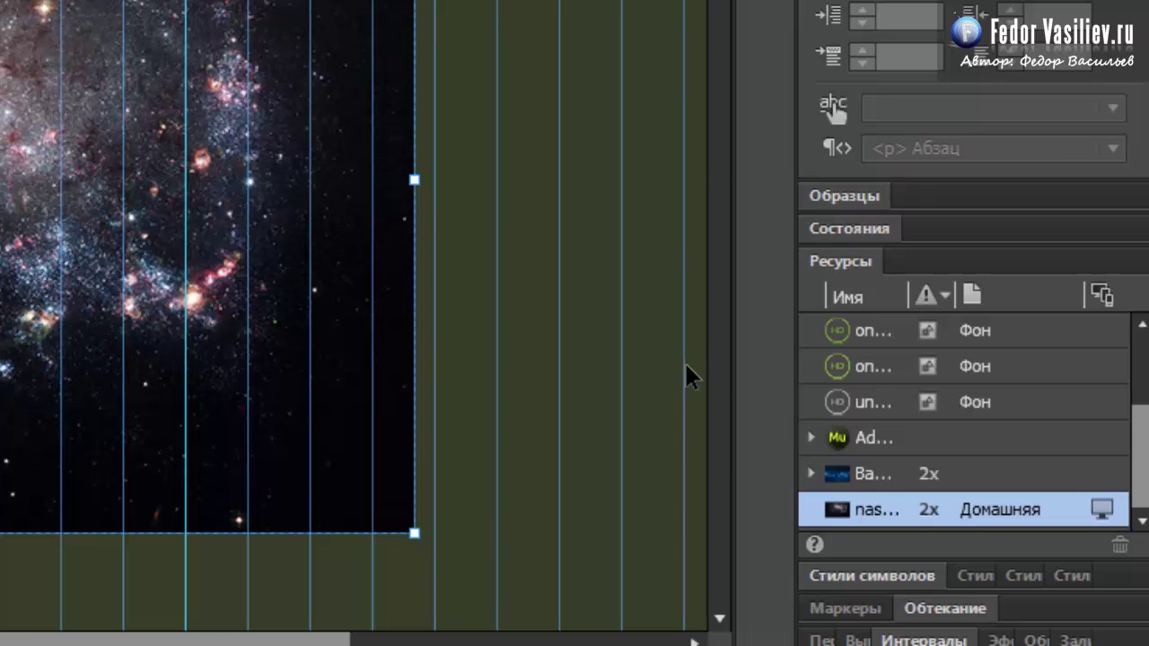
- Examine the status entries and size details of the starry background and galaxy images in the assets list
click(875, 477)
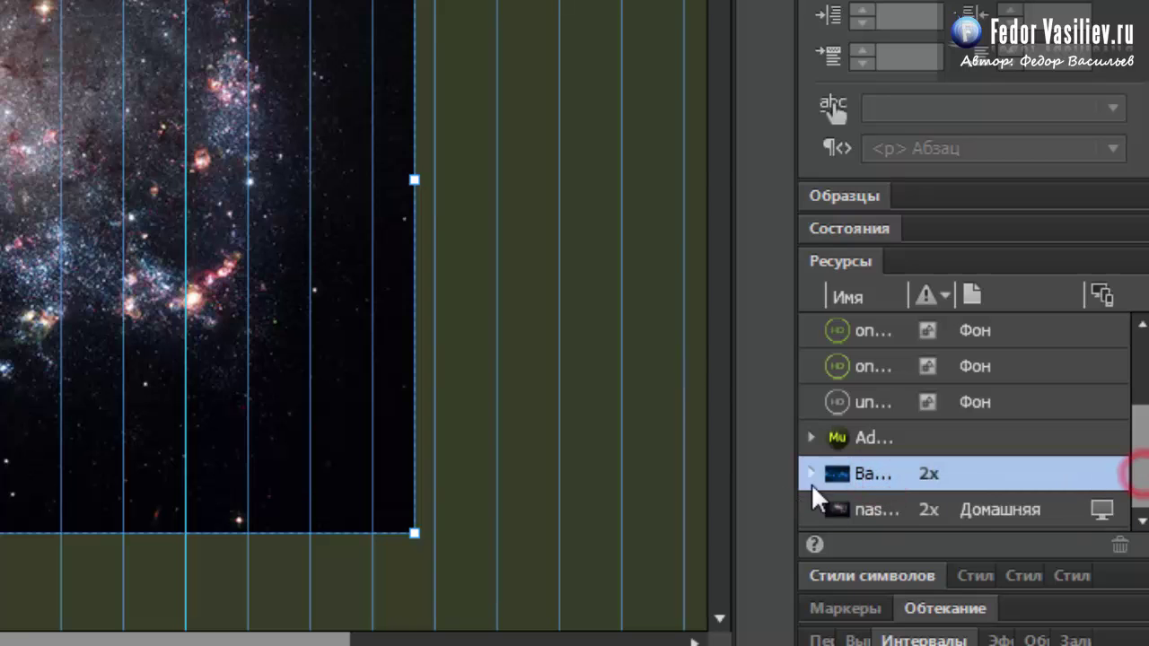
click(859, 511)
click(928, 474)
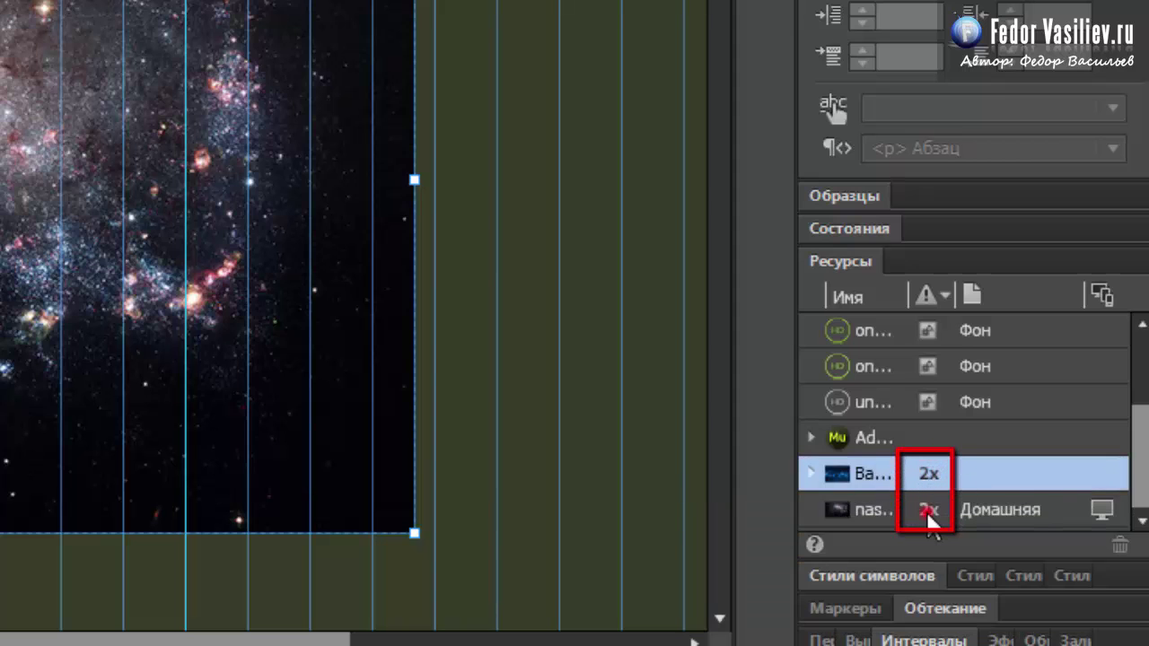
click(928, 510)
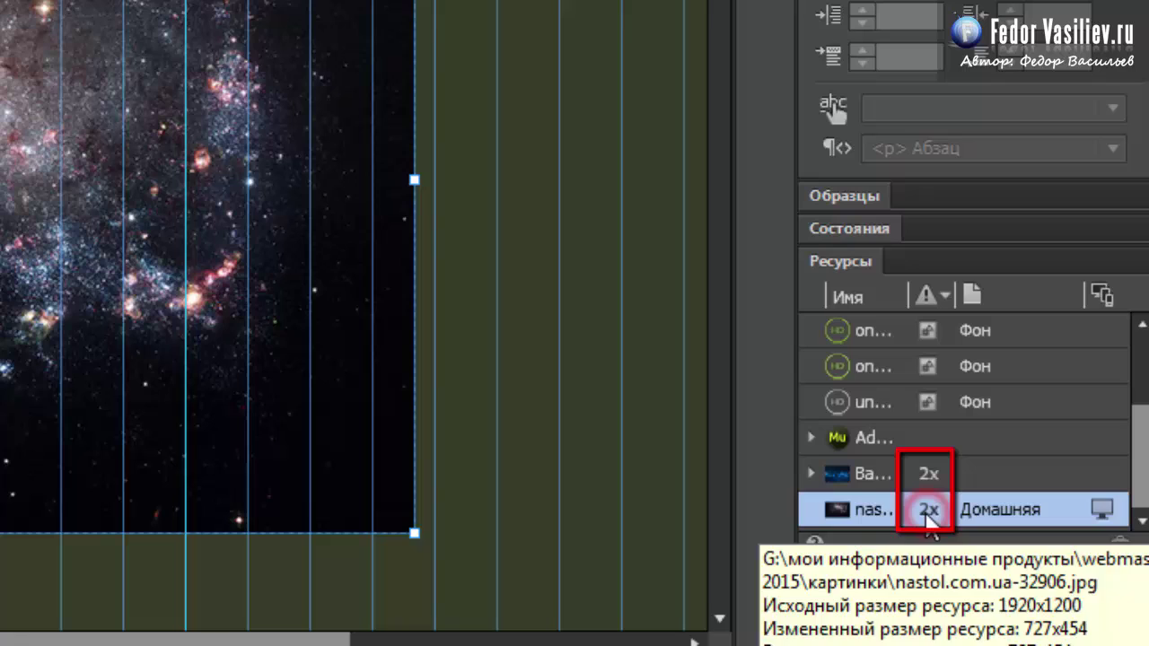
click(886, 481)
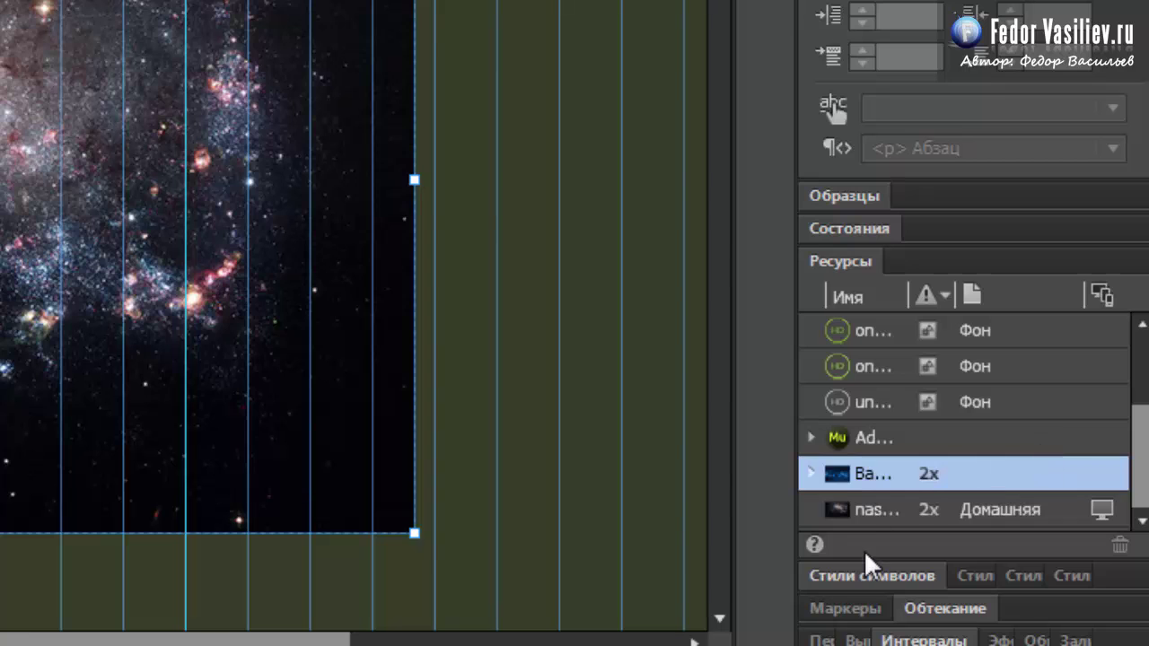
mouse_move(873, 514)
mouse_move(854, 479)
scroll(210, 269, down, 5)
scroll(210, 269, up, 4)
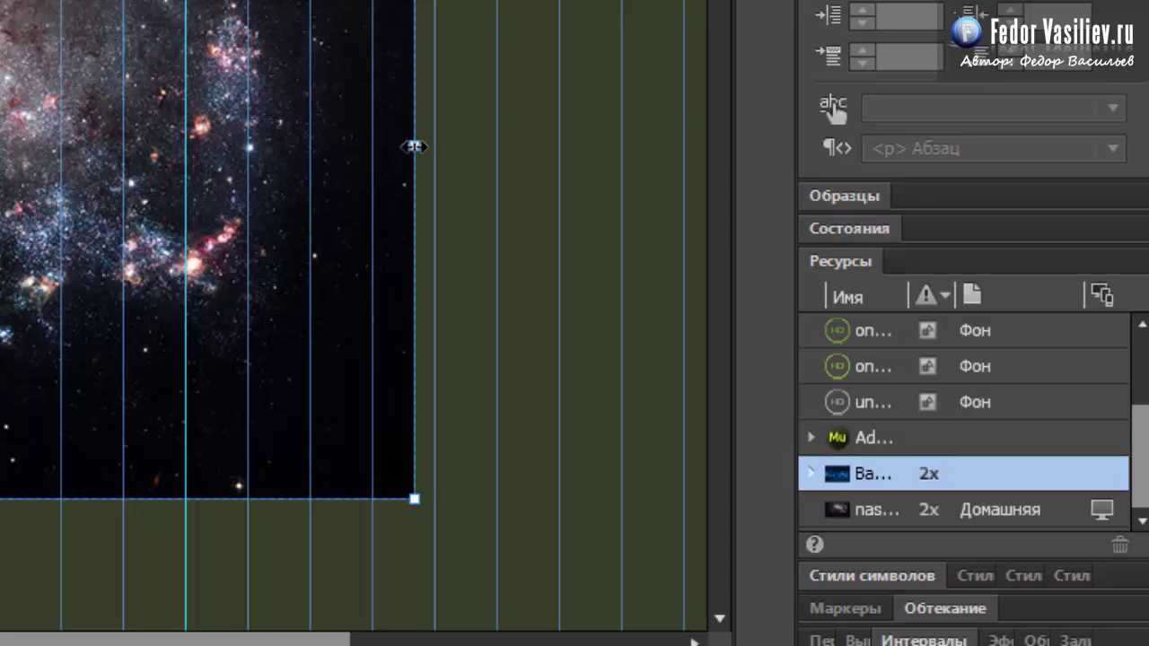
click(922, 509)
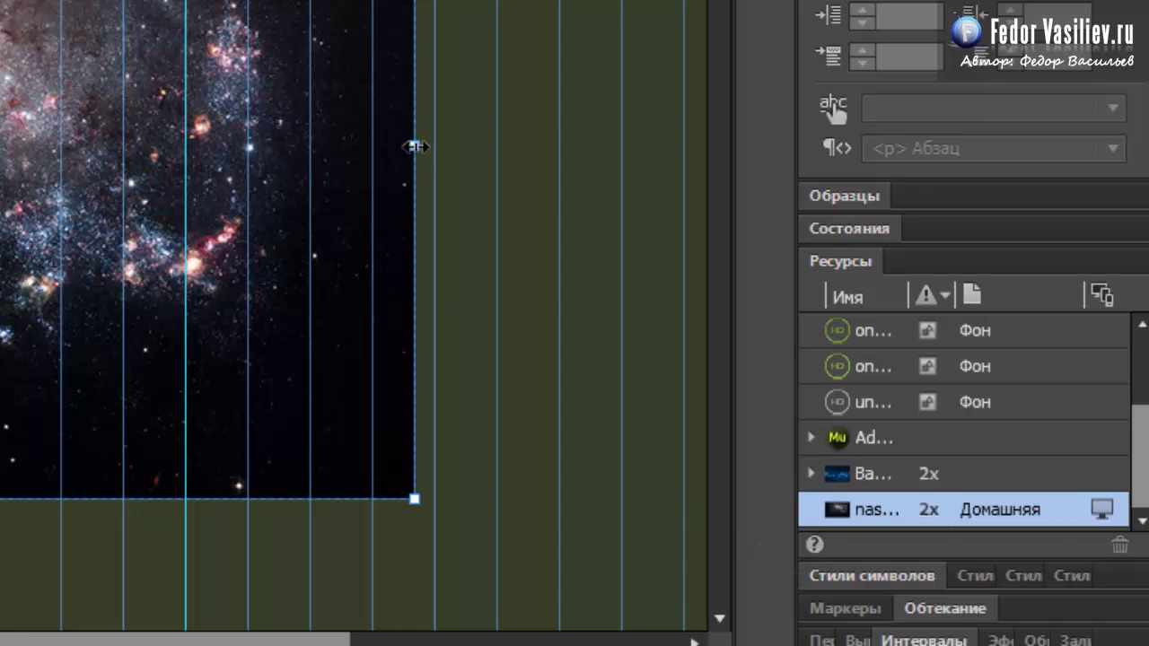
- Enlarge the galaxy image well beyond its current width, and shrink it to about 850 px wide
drag(415, 146, 685, 172)
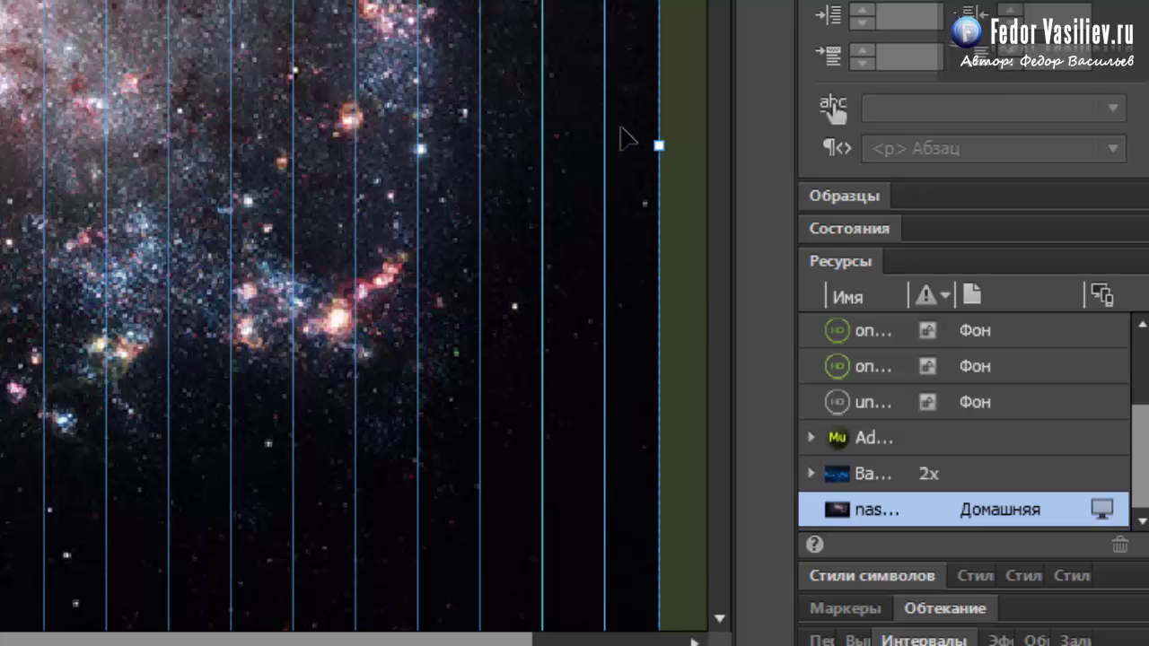
drag(659, 147, 333, 158)
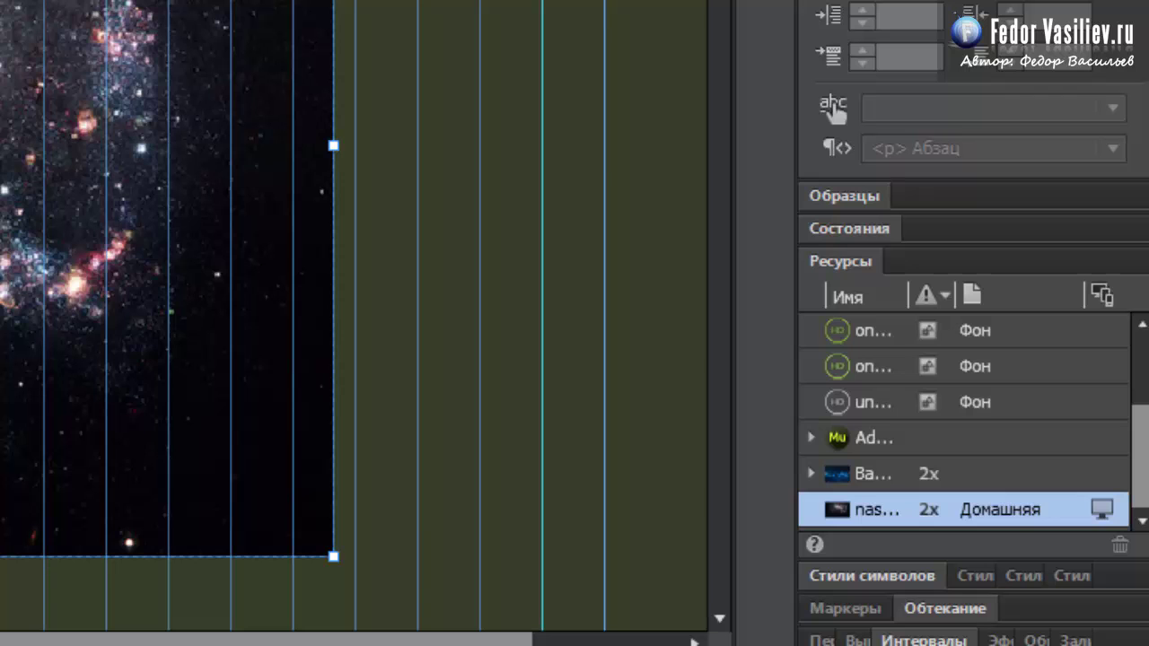
scroll(520, 355, left, 5)
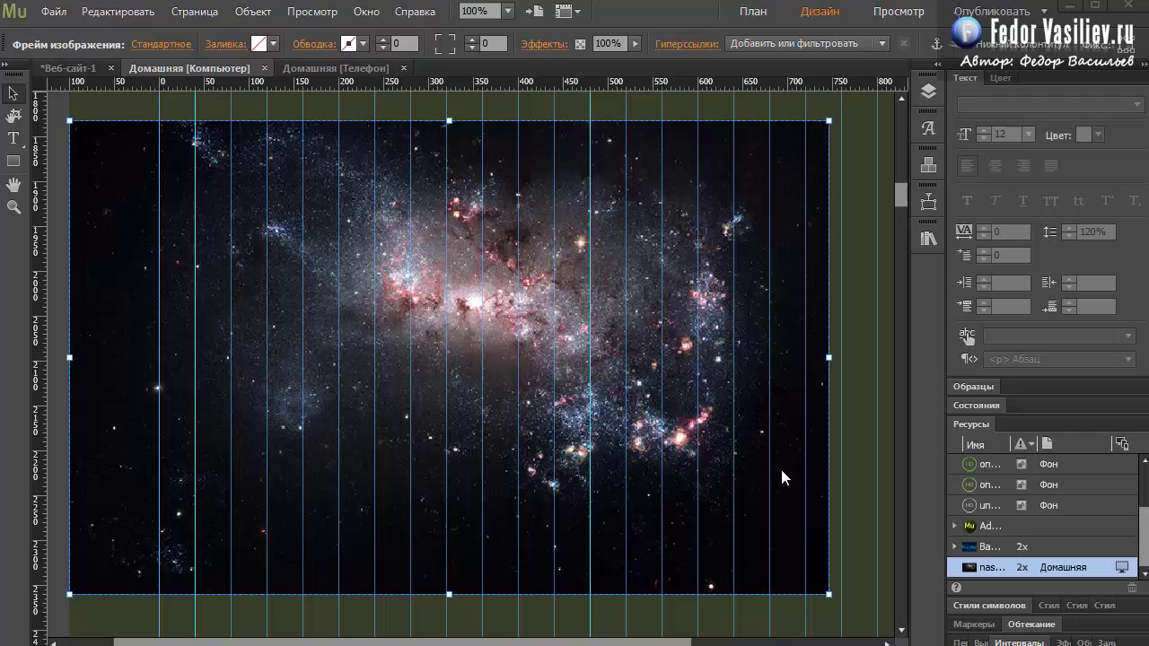
- Check the image resolution setting in the site properties and close them without making changes
click(53, 12)
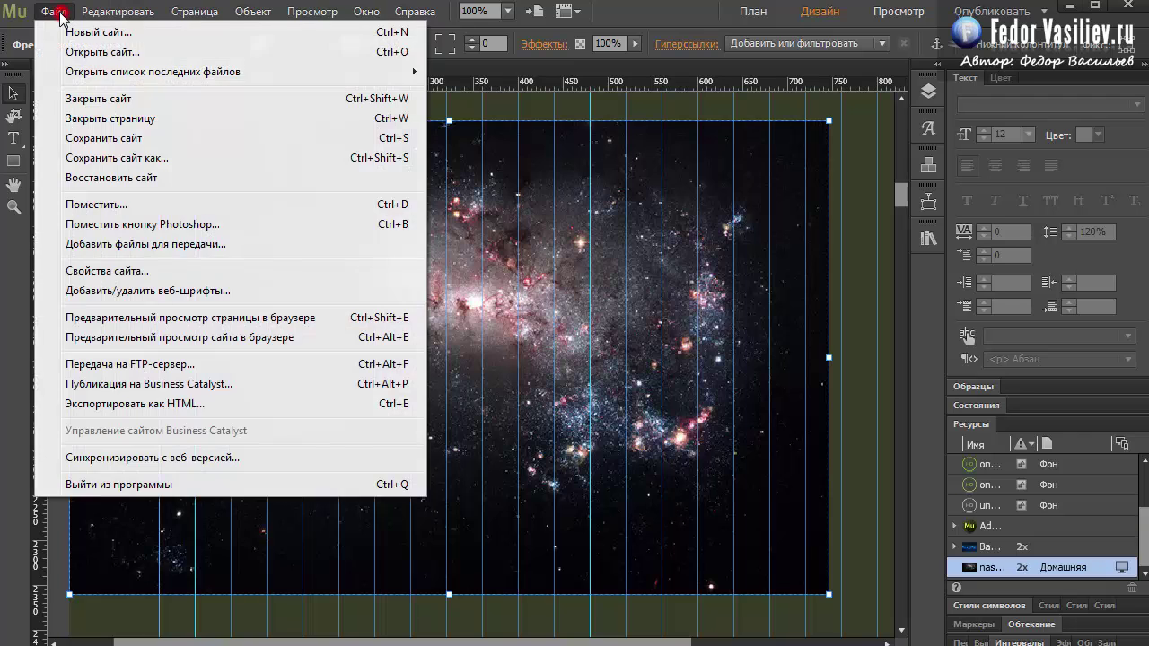
click(111, 271)
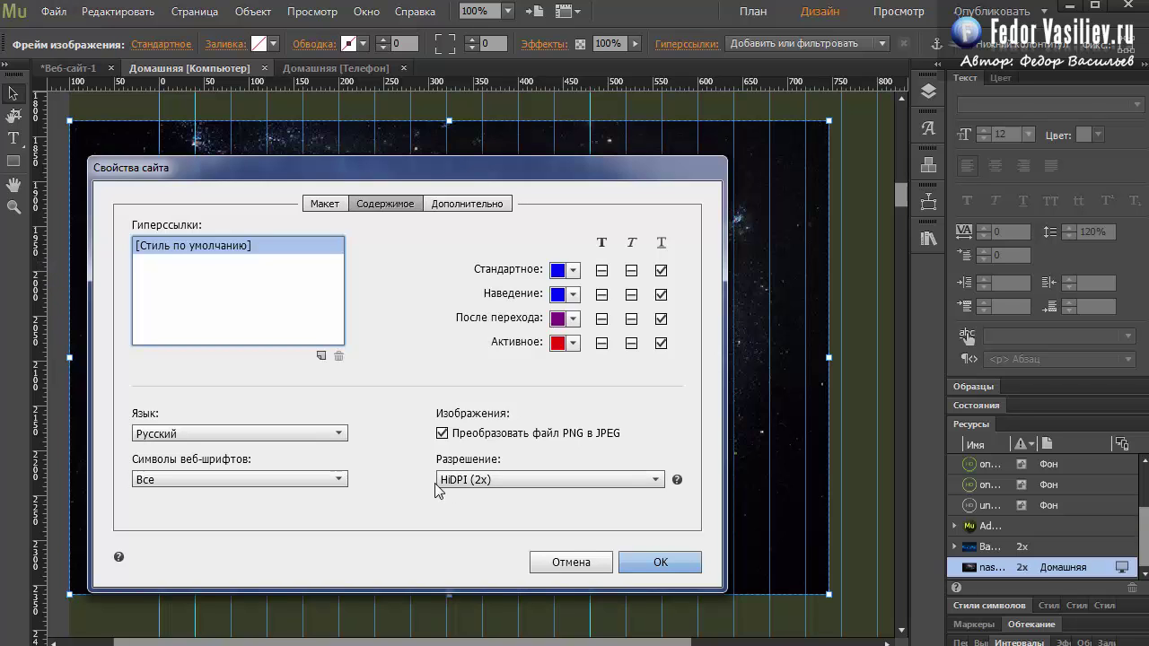
click(583, 563)
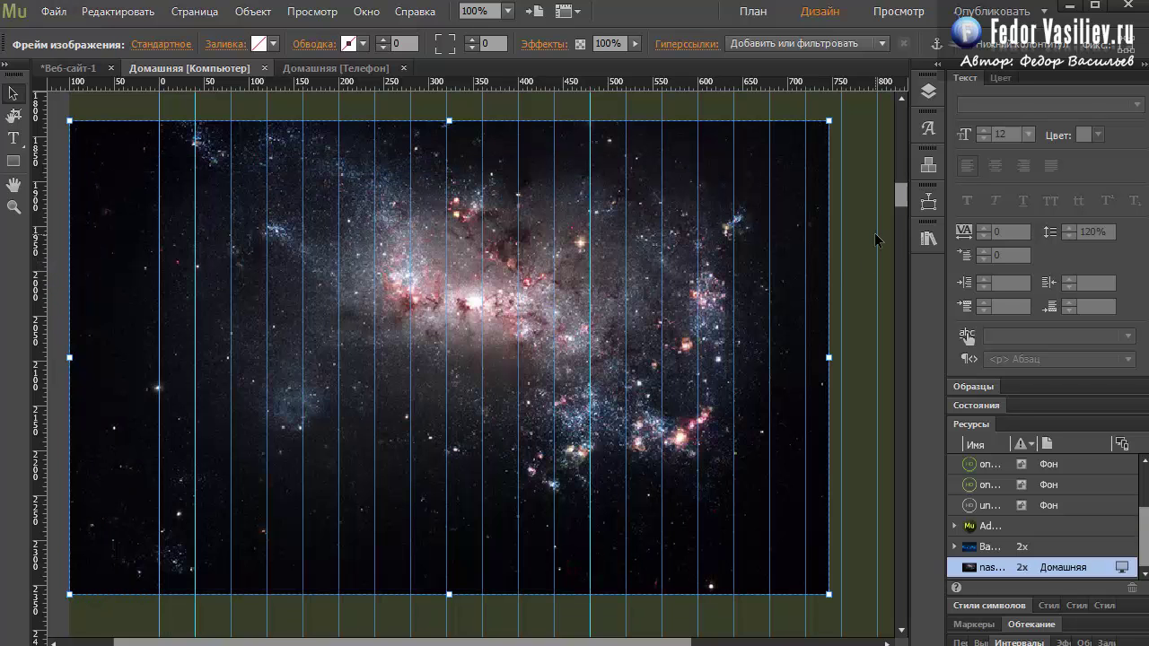
- Place the HiDPI on/off button (HiDPI (вкл./откл.)) from the widget library near the top of the home page
drag(900, 195, 893, 121)
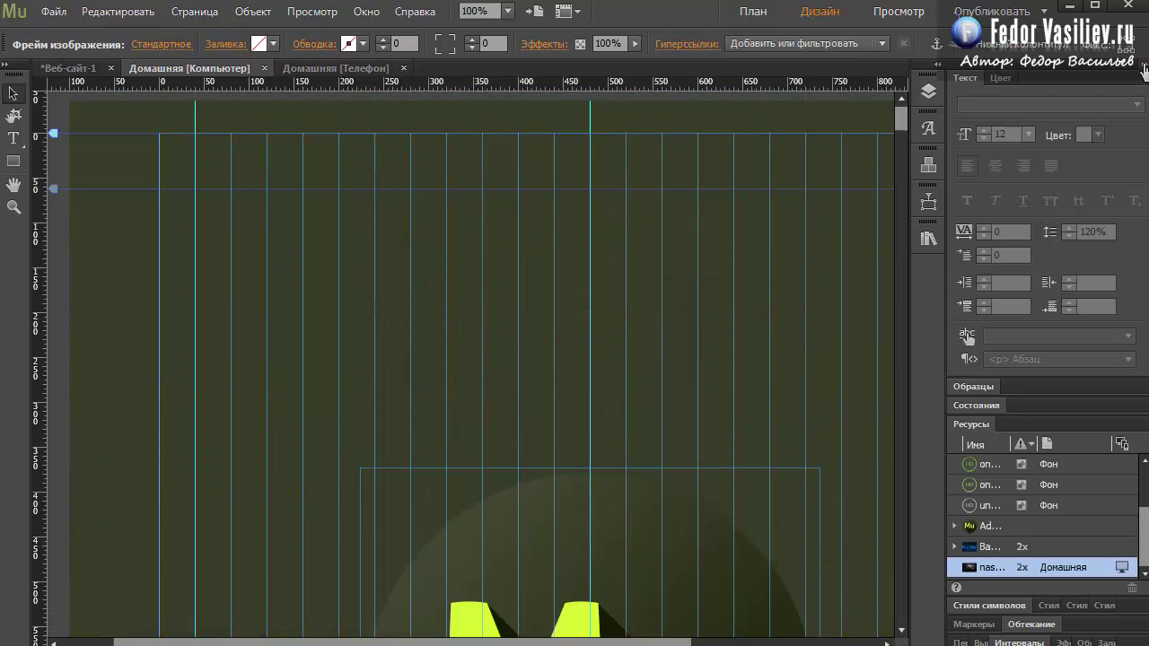
click(1141, 67)
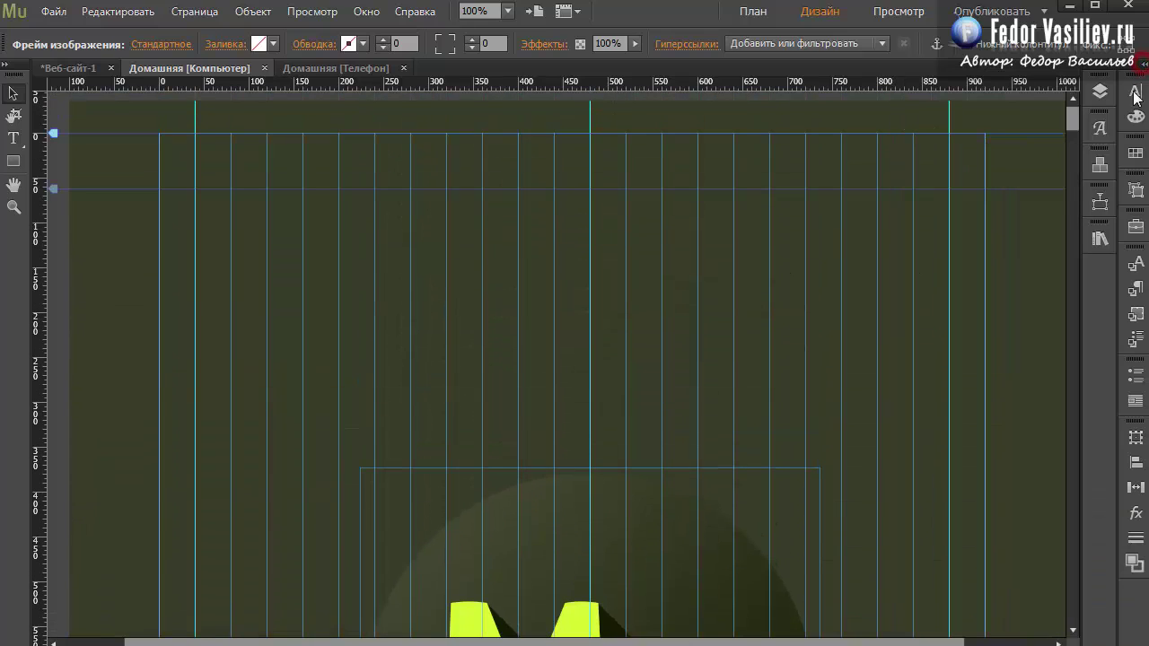
click(1099, 164)
click(908, 297)
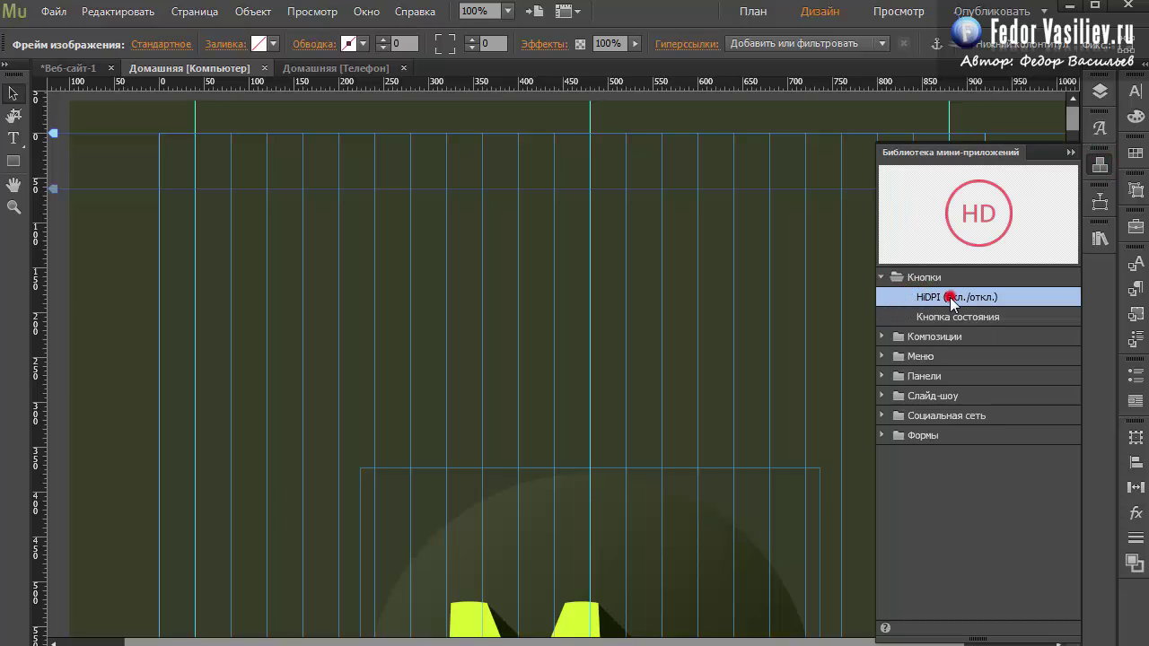
drag(951, 302, 353, 170)
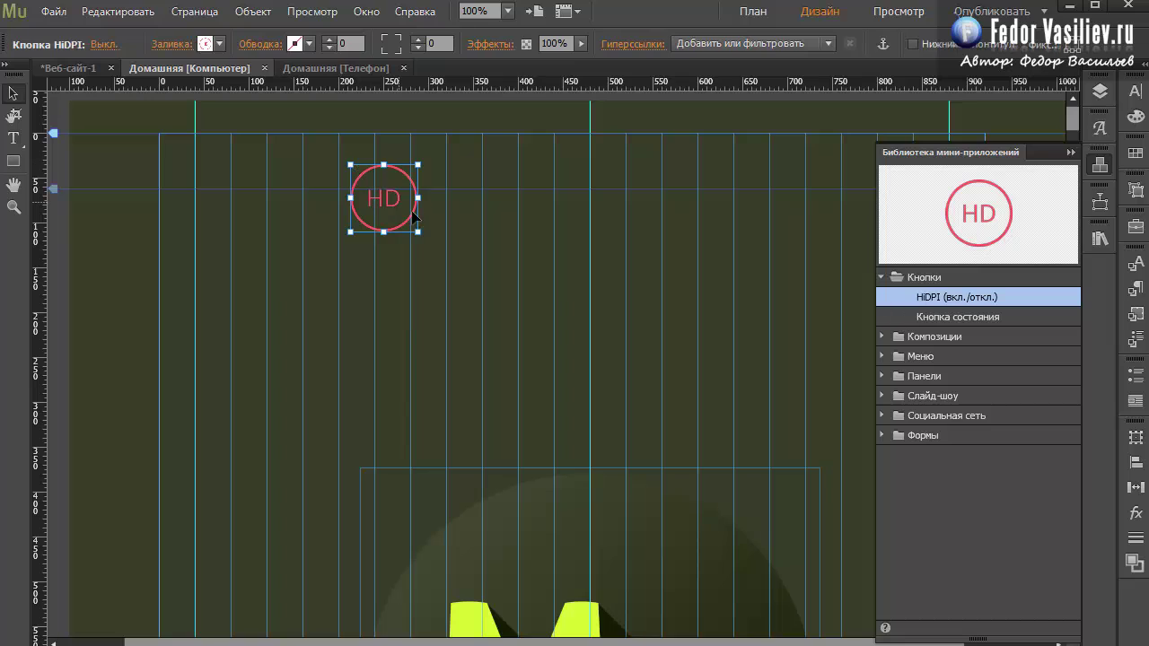
- Move the HD button to the upper-left corner of the page, against the first vertical guide and just below the page's top edge
drag(411, 213, 241, 179)
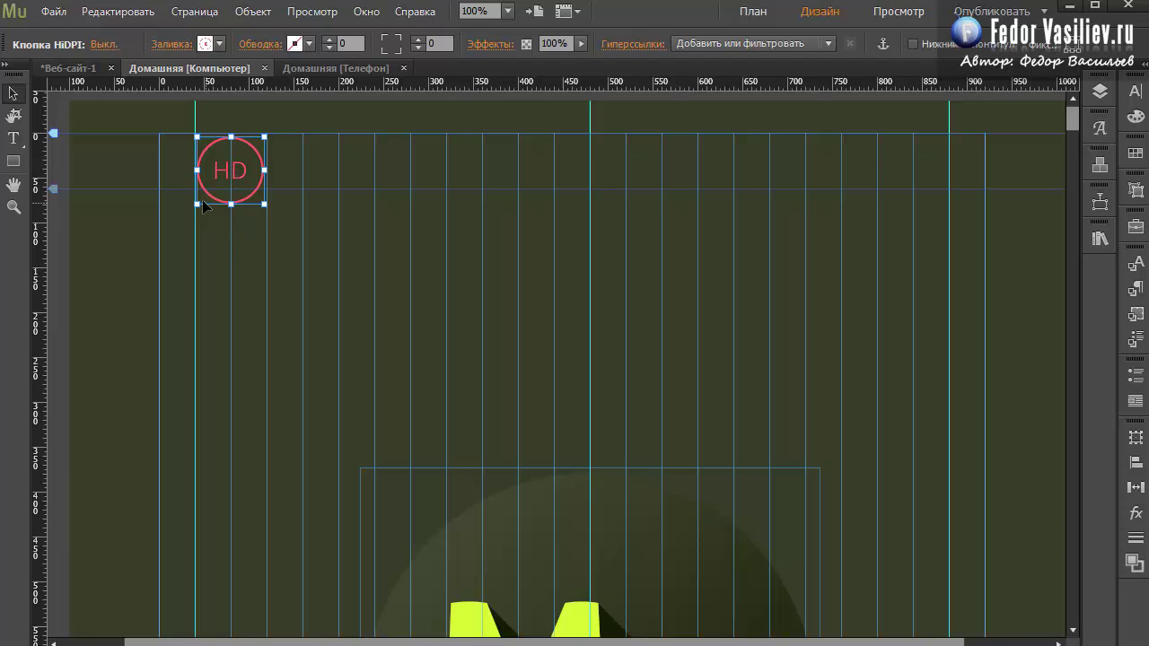
drag(239, 175, 241, 183)
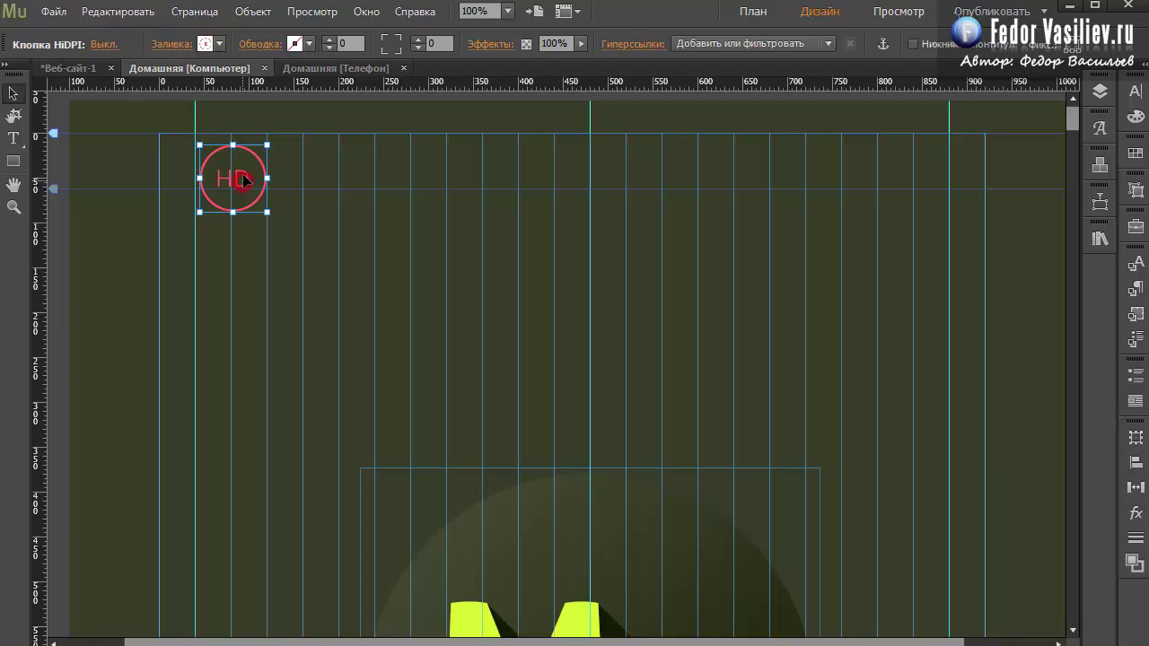
drag(246, 190, 244, 182)
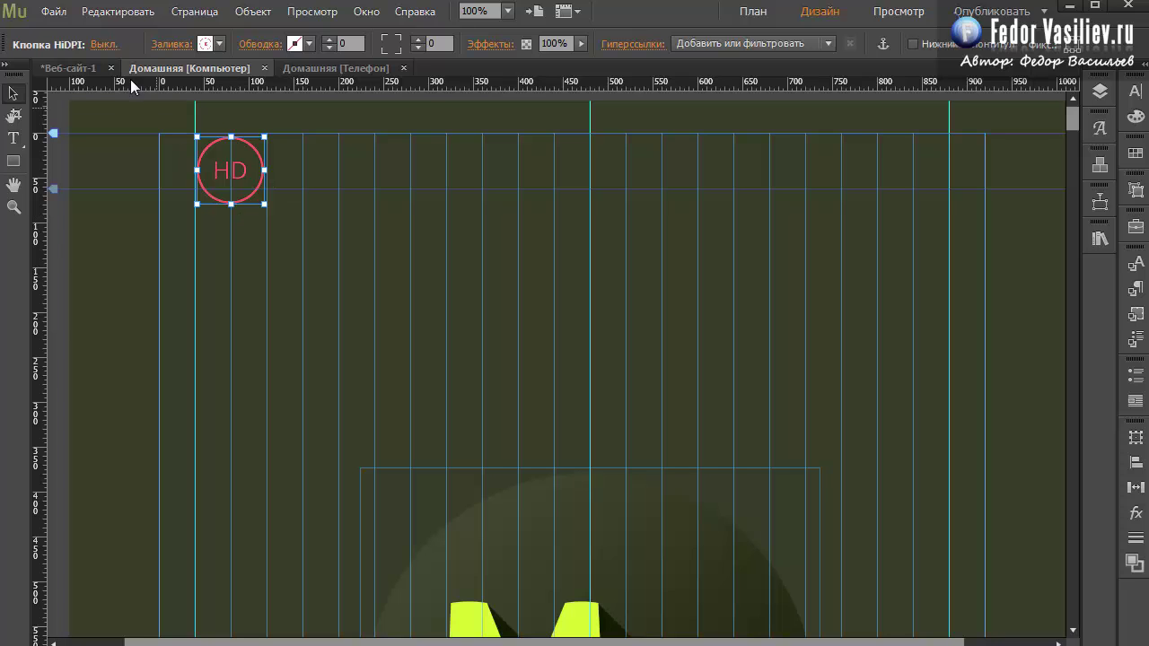
- Preview the home page in the browser, try the HD button, and look over the page down to the starry background image
click(53, 12)
click(219, 321)
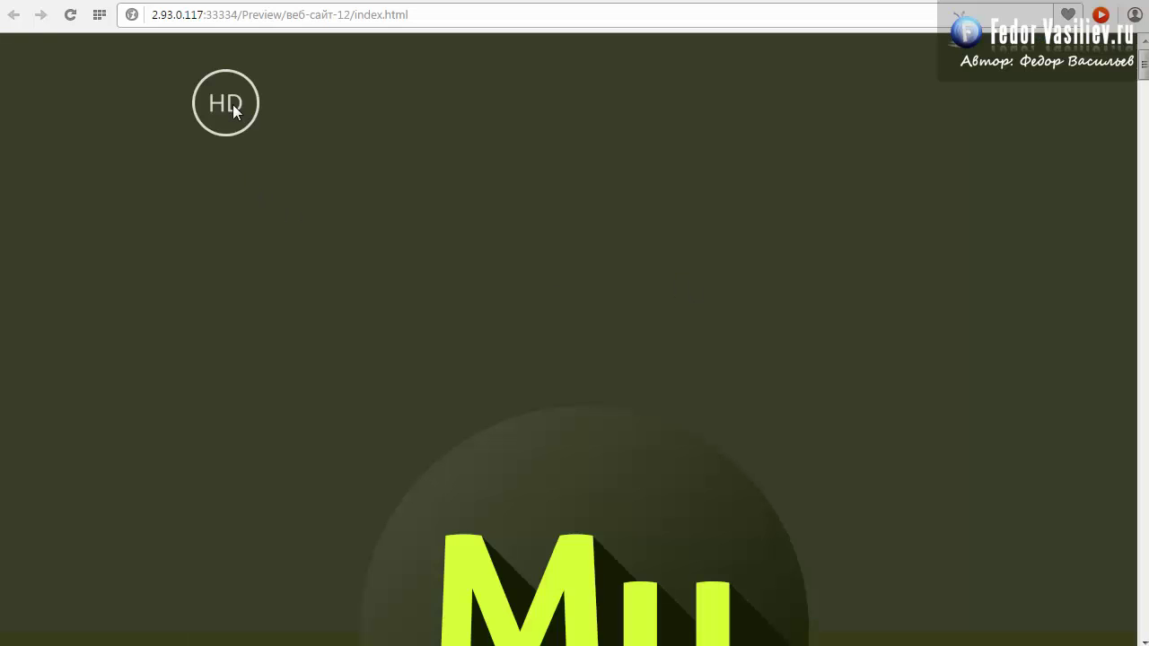
click(218, 104)
click(218, 108)
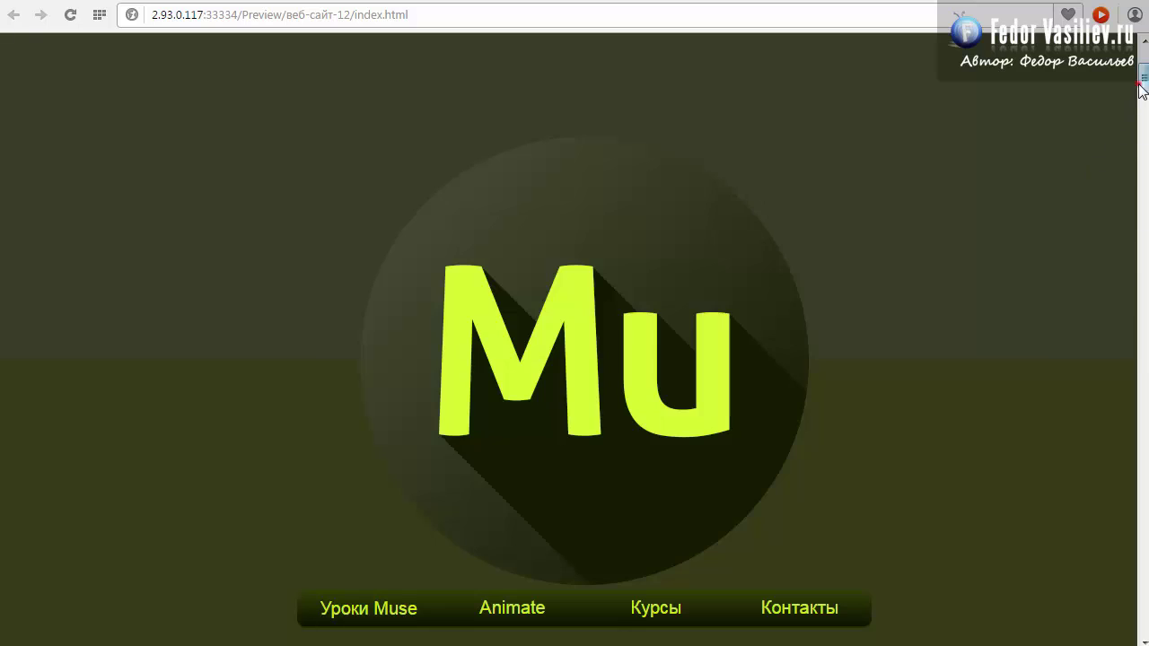
drag(1144, 81, 1146, 133)
scroll(1145, 133, up, 2)
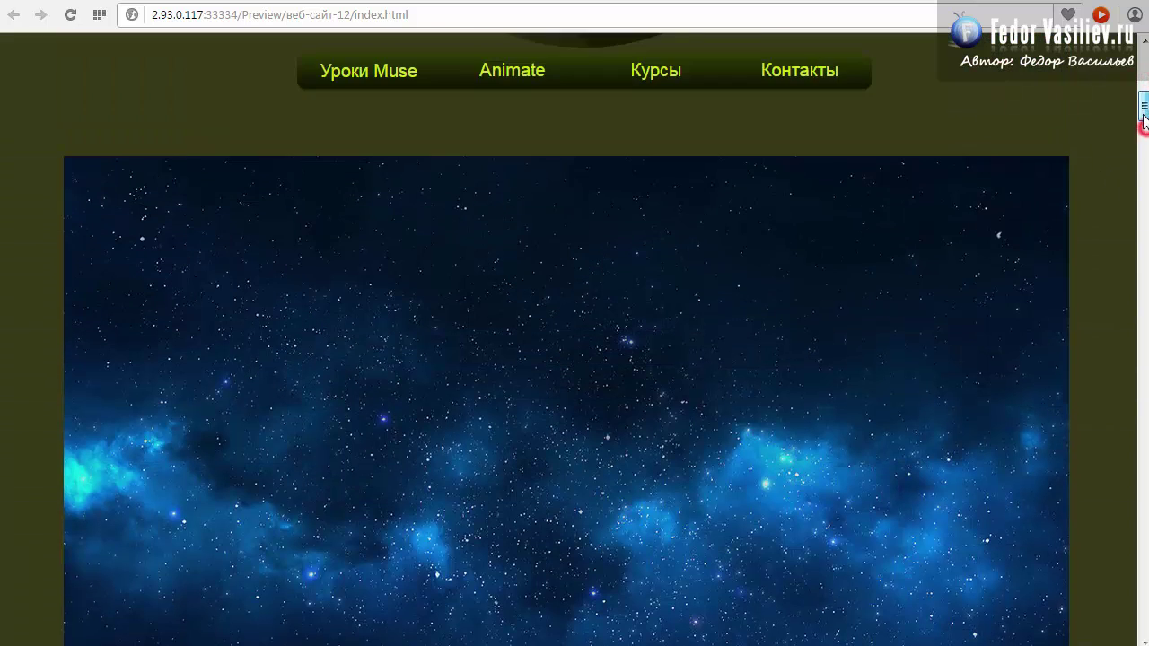
scroll(1064, 179, down, 1)
drag(1143, 127, 1130, 43)
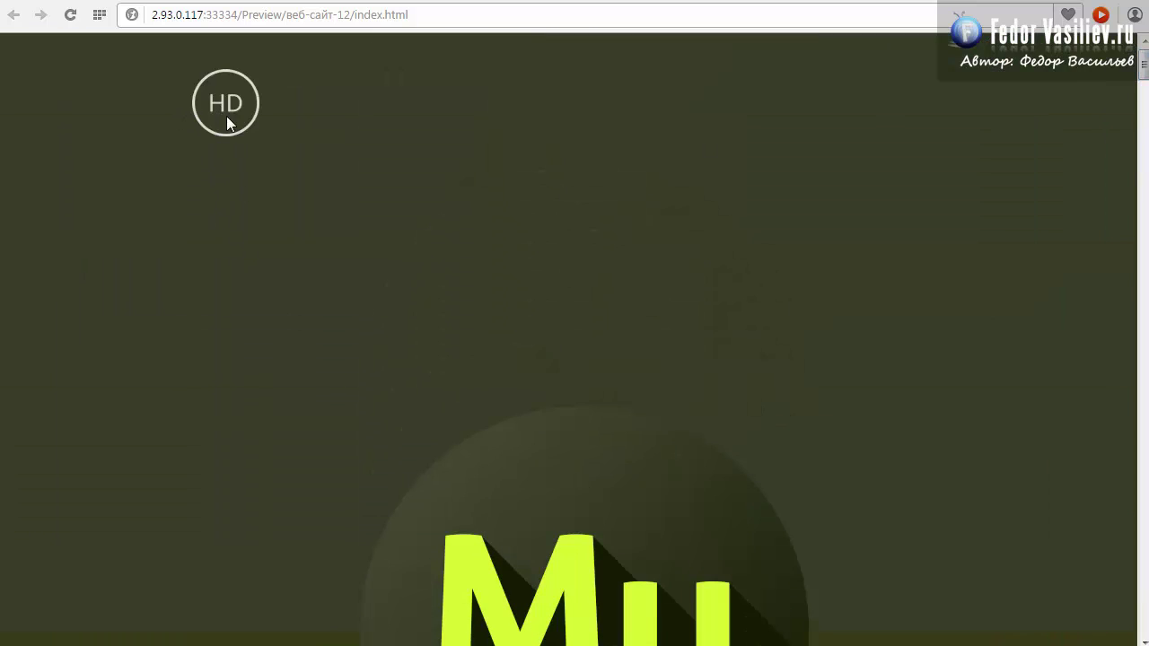
- Switch to Chrome with the published site landing-page7.besaba.com and look over the logo and HD button on its home page
click(289, 14)
right_click(289, 15)
click(334, 70)
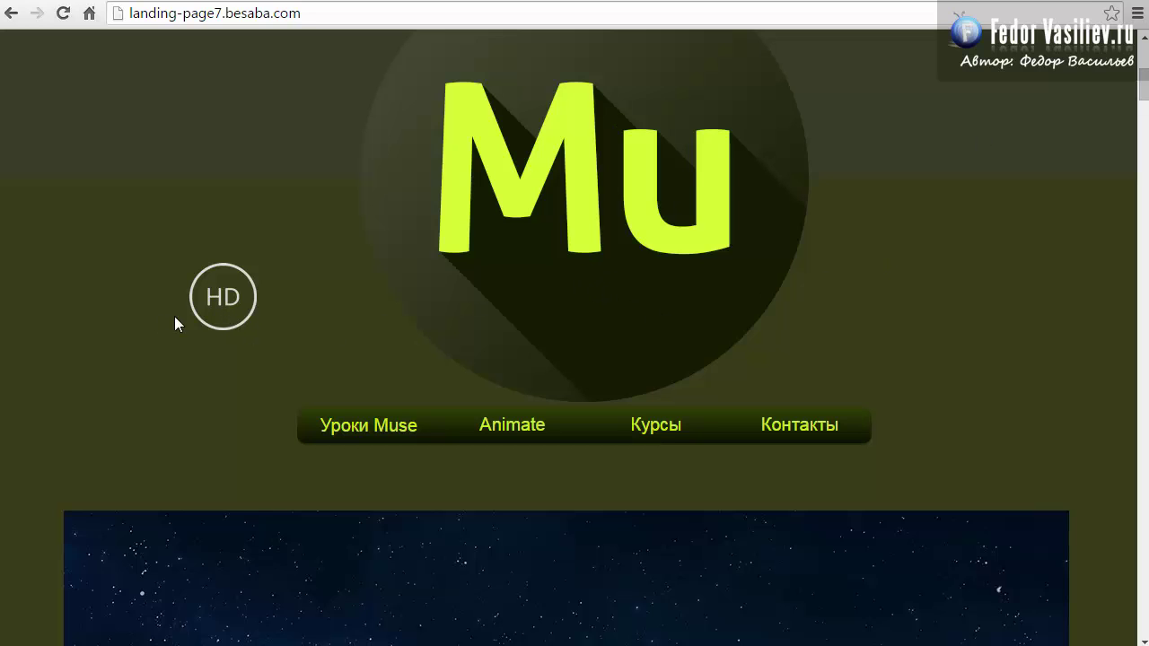
scroll(1144, 81, up, 3)
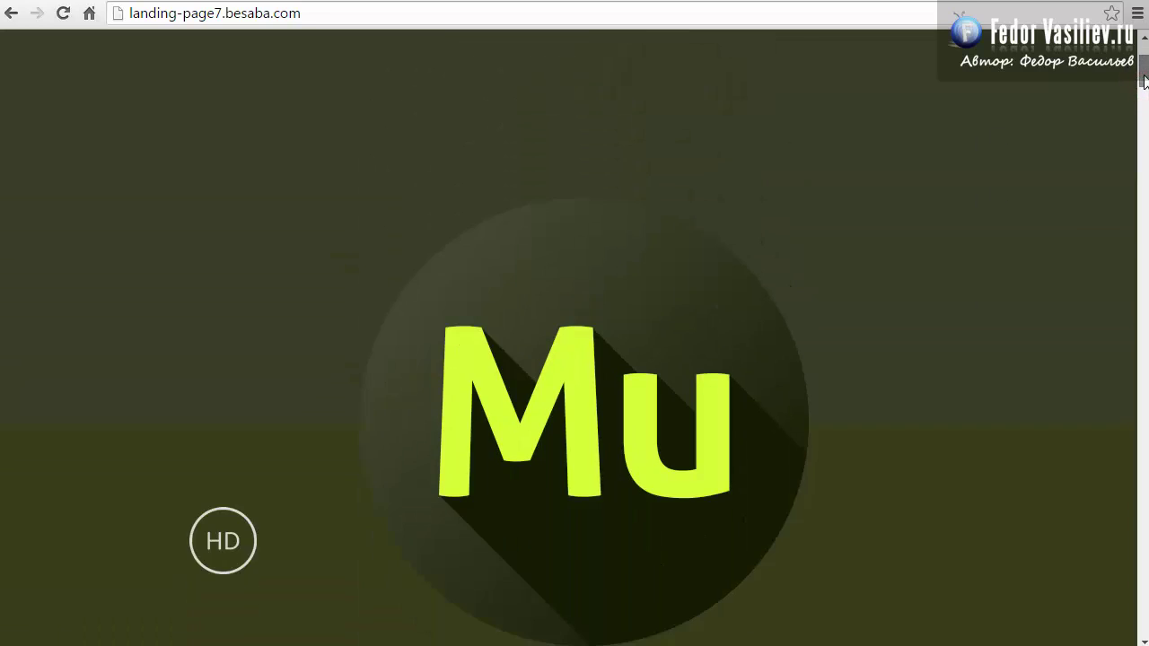
scroll(1144, 81, down, 2)
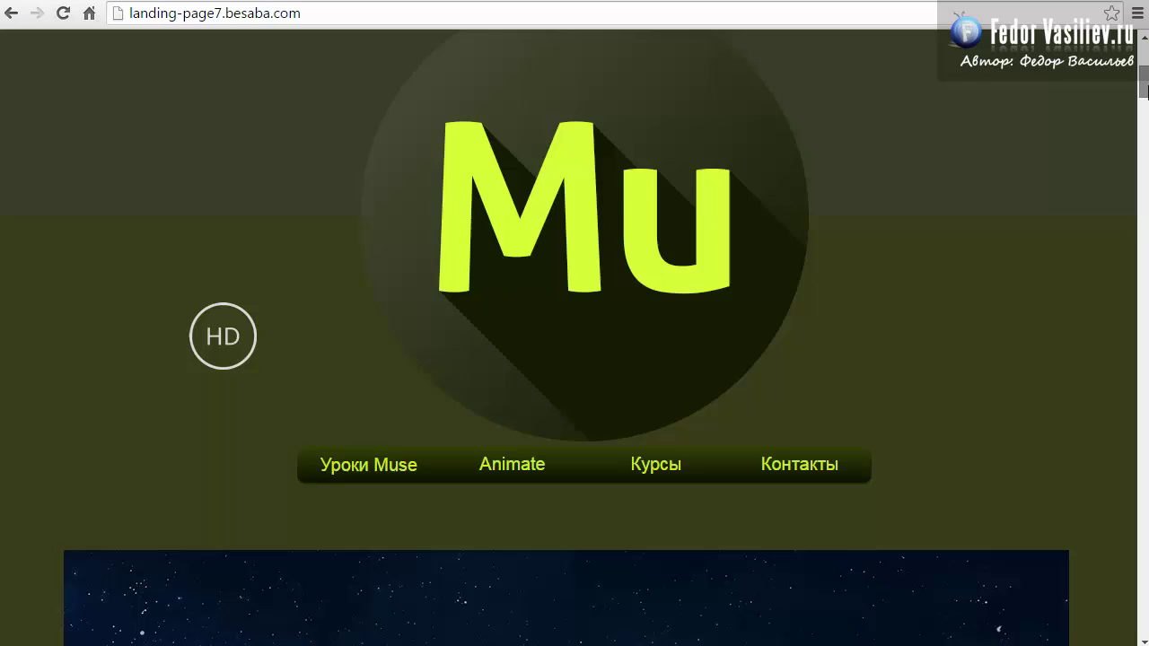
- Open the element inspector for the published page, turn on mobile device emulation, and reload the page
right_click(179, 88)
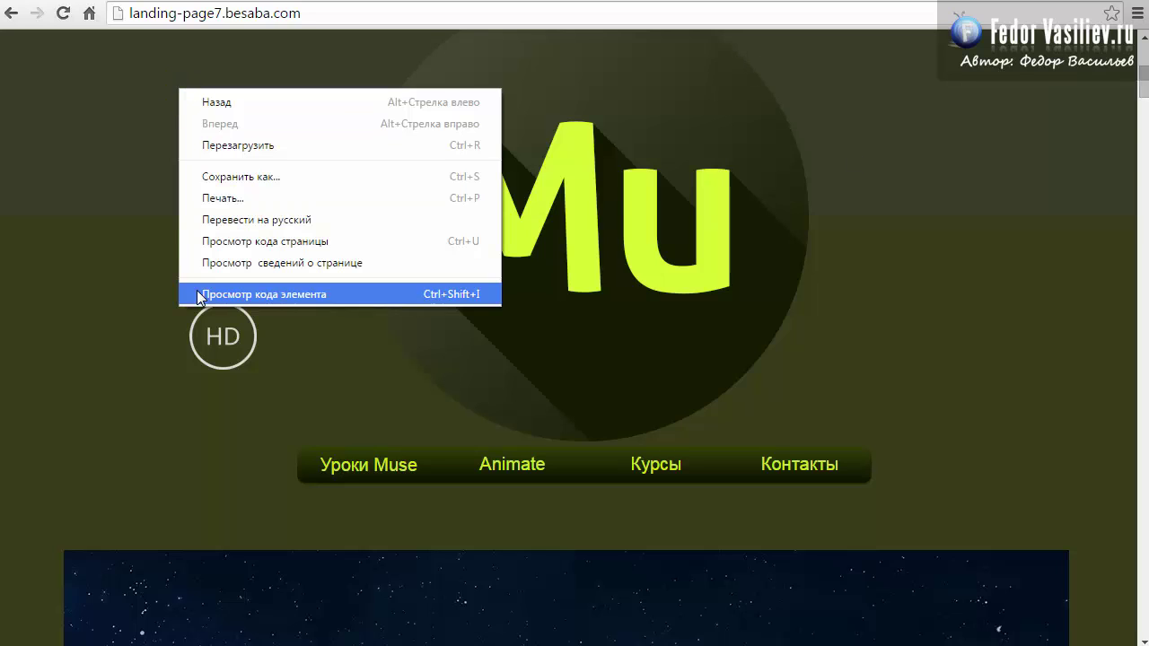
click(346, 294)
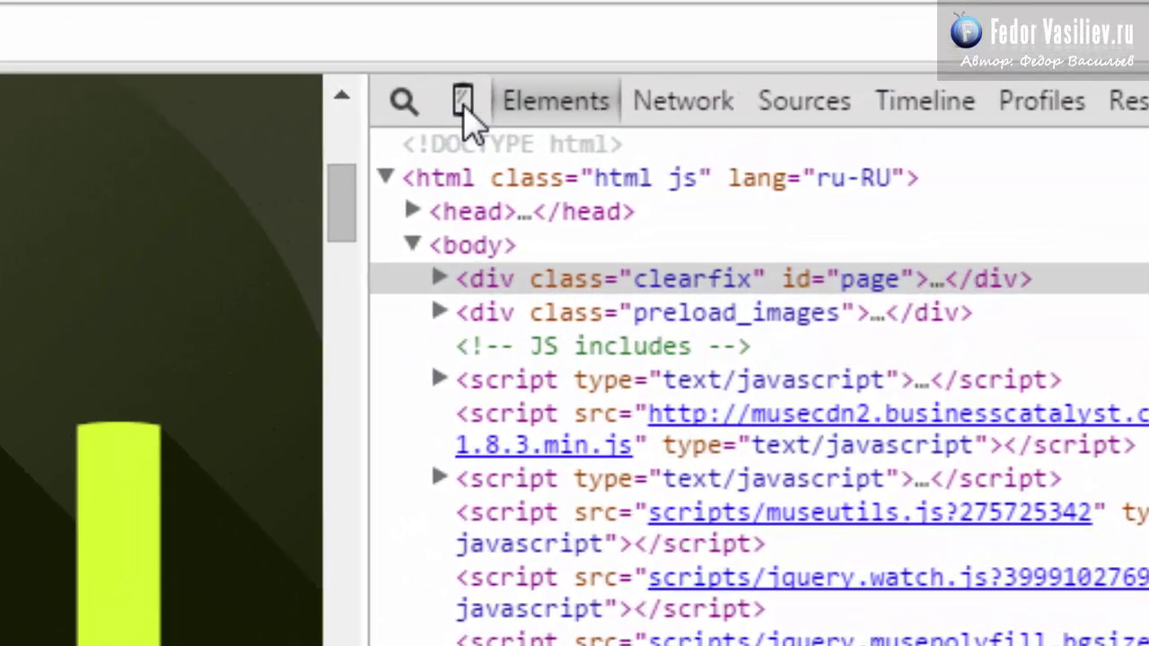
click(463, 100)
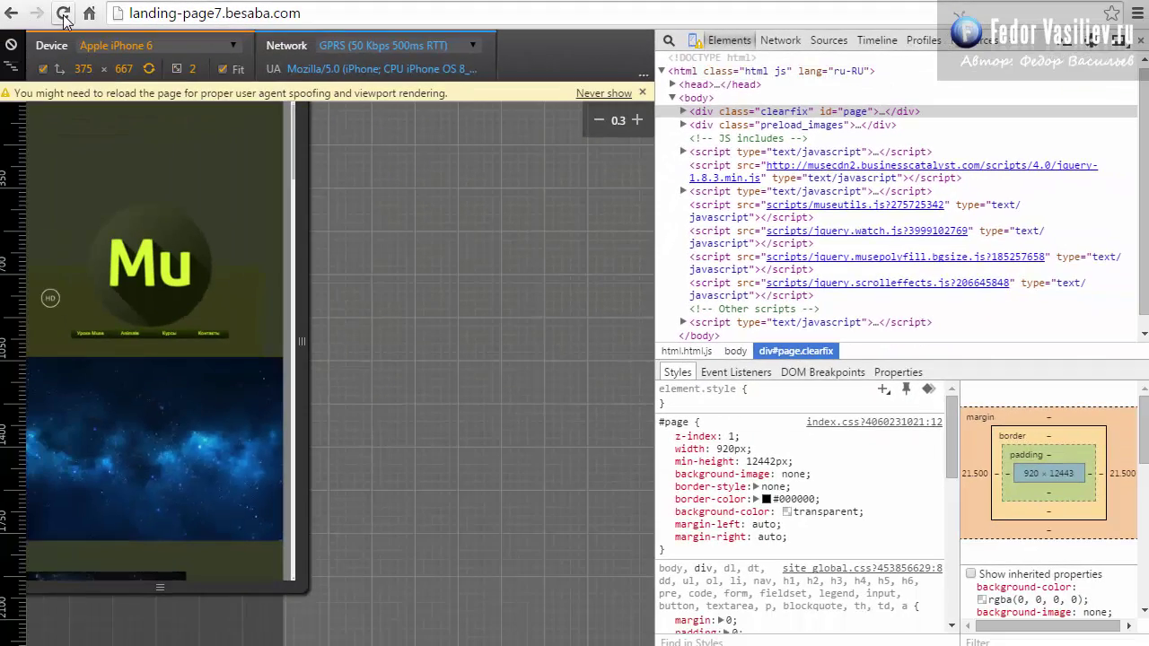
click(63, 13)
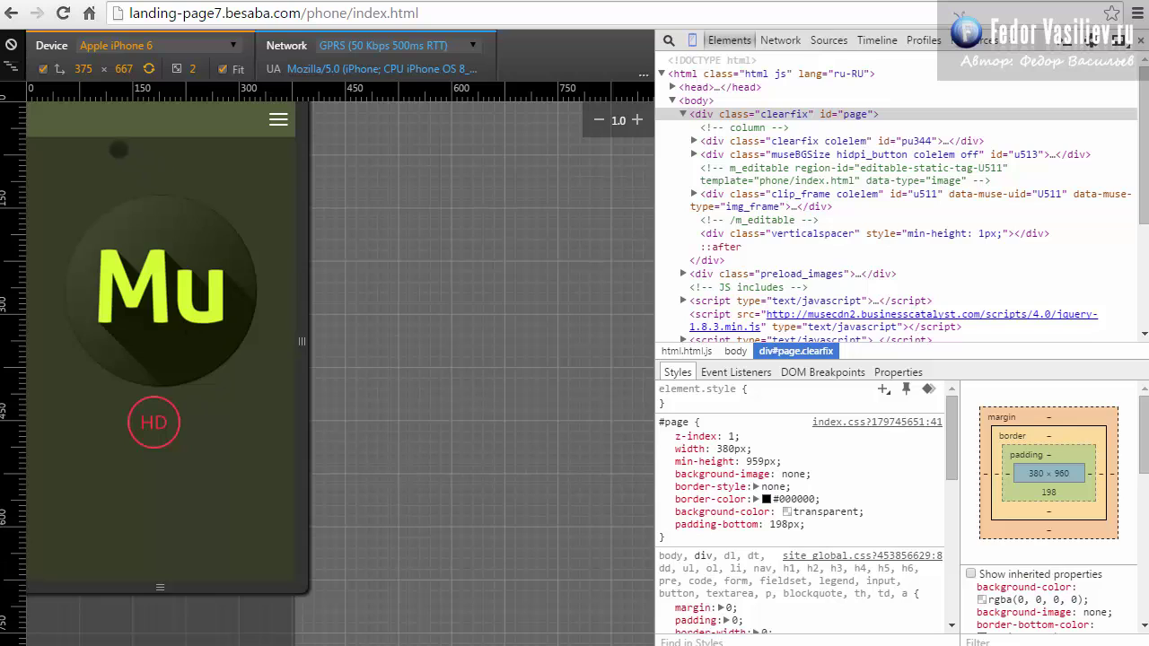
- Look through the available emulated device models and choose Apple iPhone 6
click(233, 46)
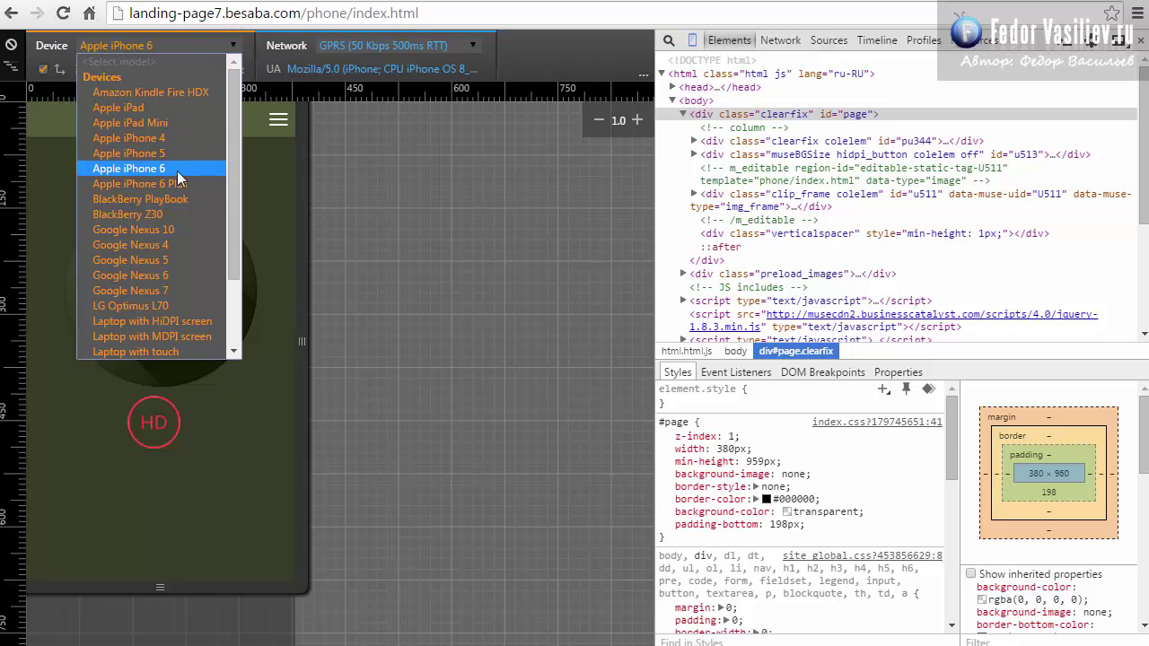
scroll(171, 228, down, 2)
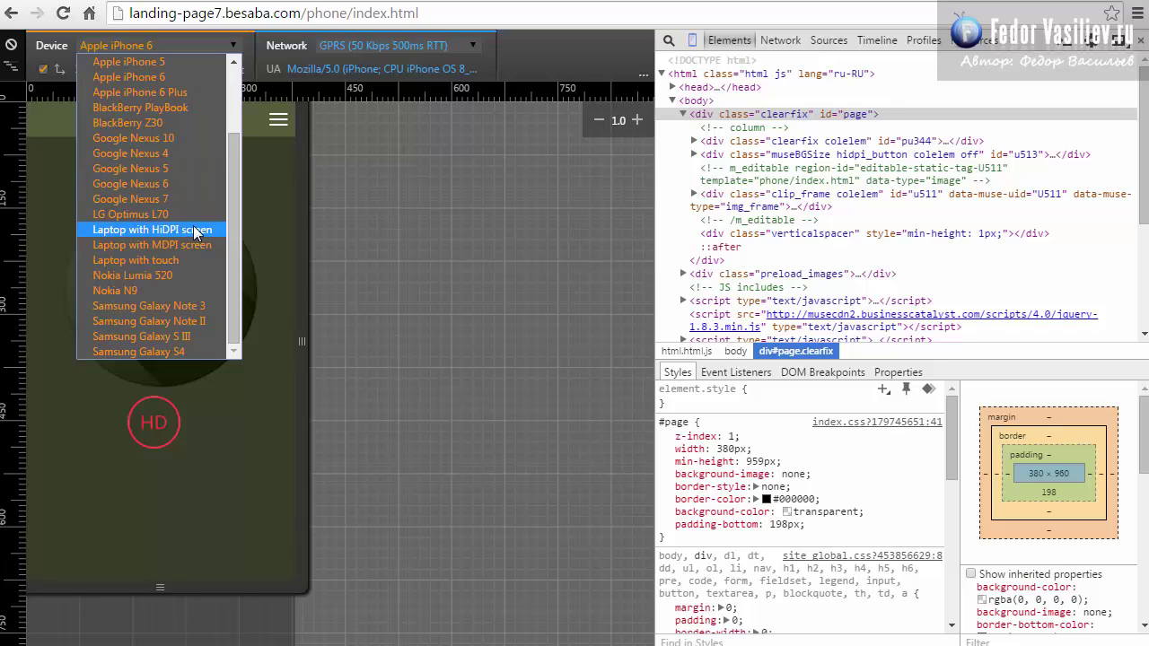
scroll(162, 269, up, 2)
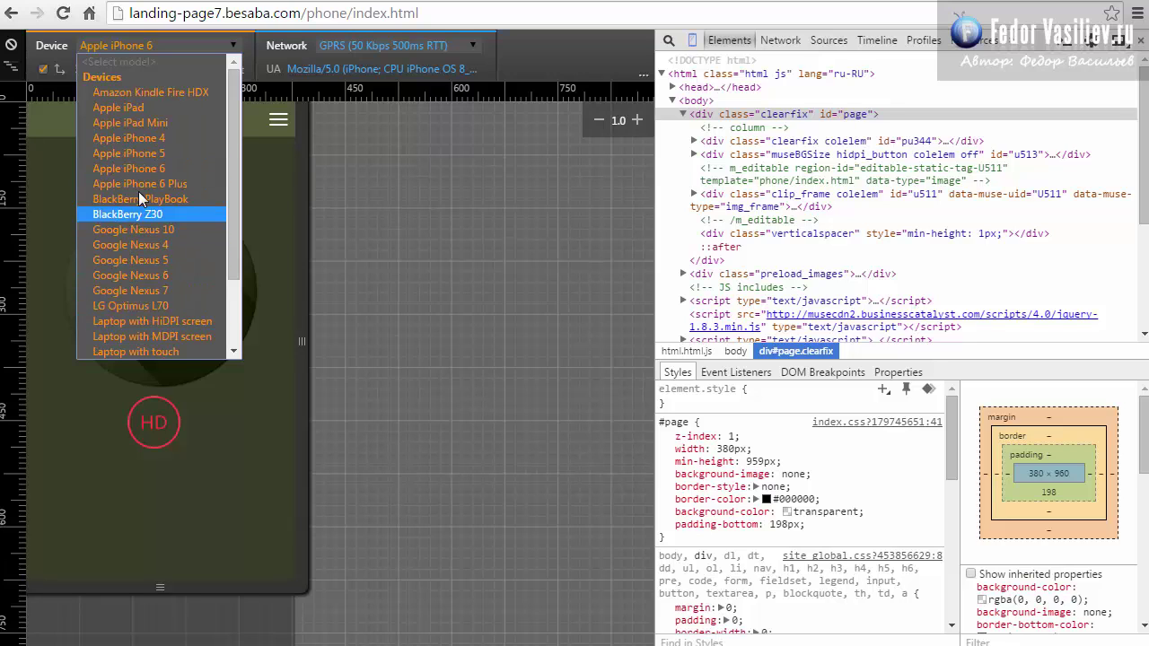
click(148, 169)
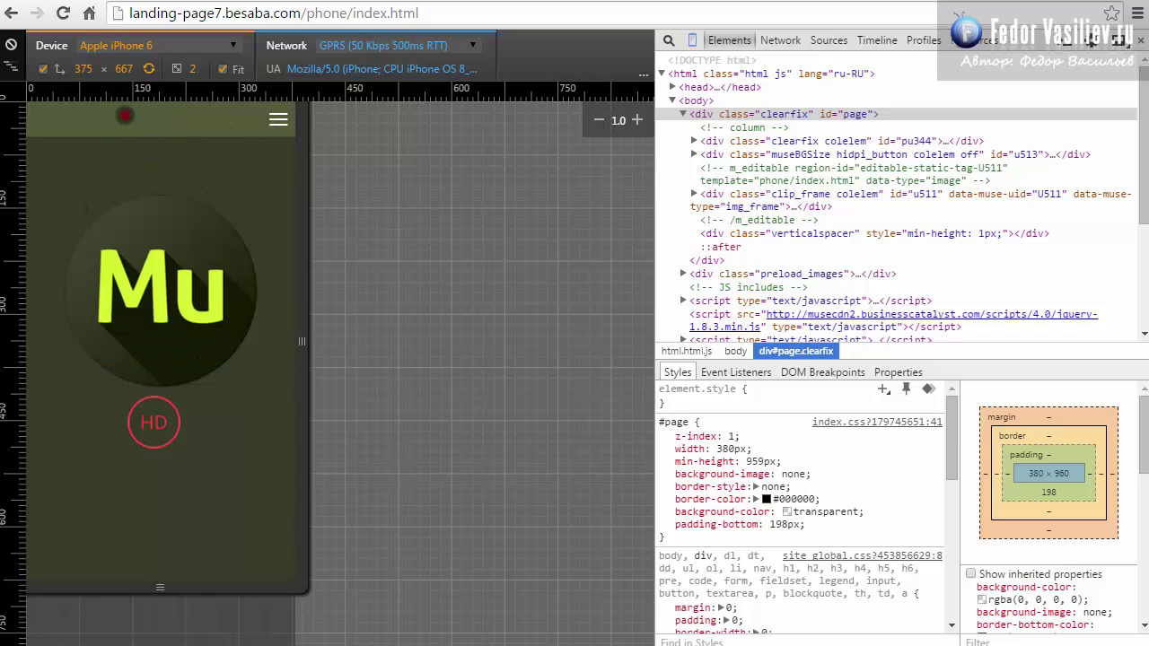
click(125, 115)
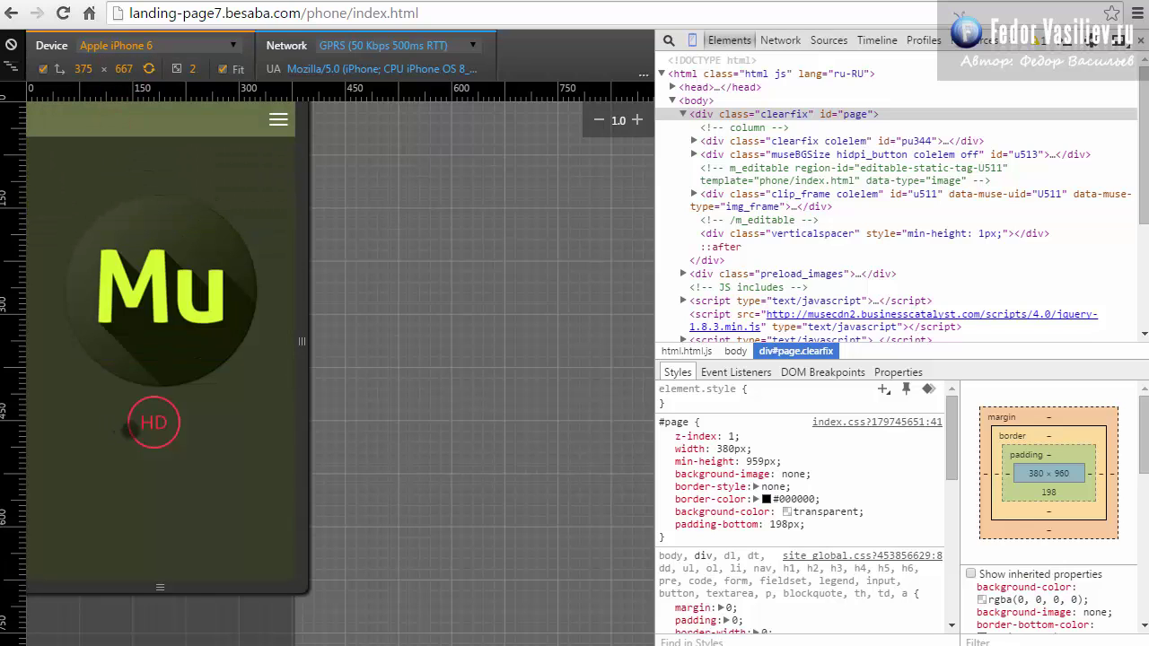
- Examine the phone version of the page from the menu bar and logo down to the starry image below the HD button
scroll(176, 450, down, 3)
scroll(184, 455, down, 2)
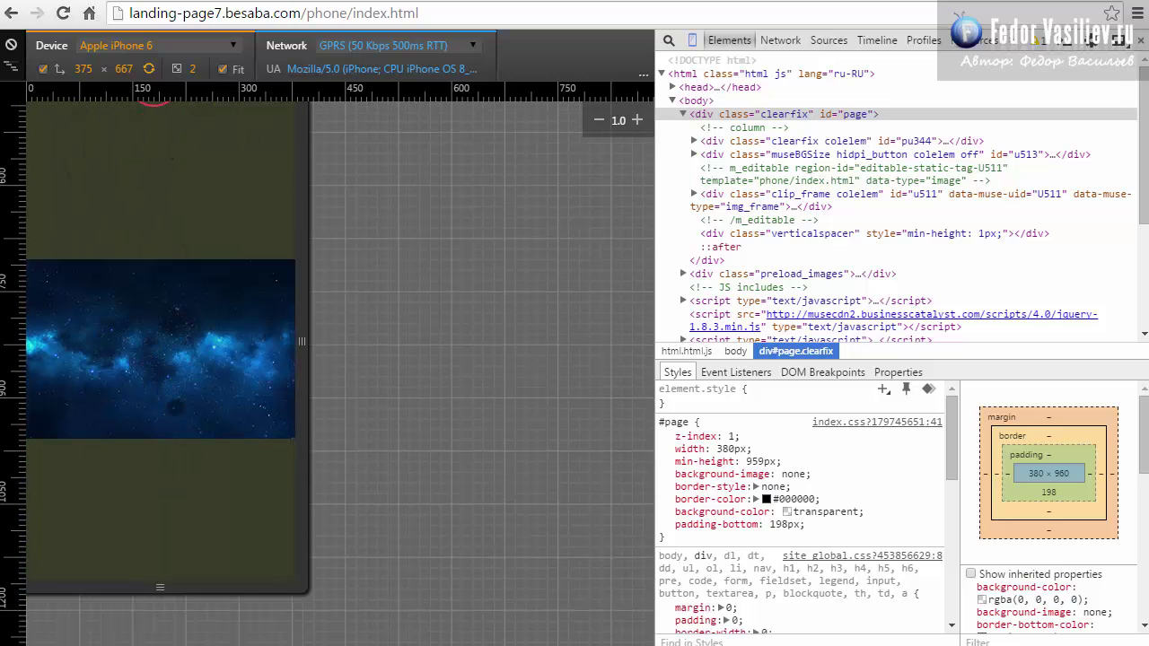
scroll(175, 405, up, 5)
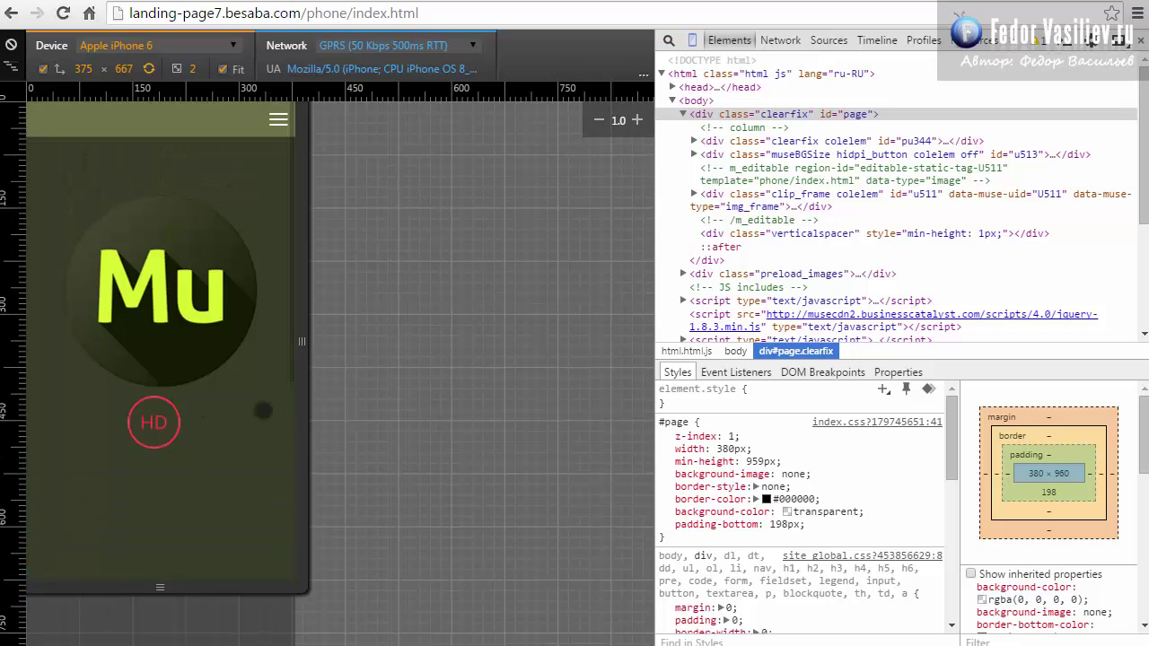
scroll(238, 424, down, 1)
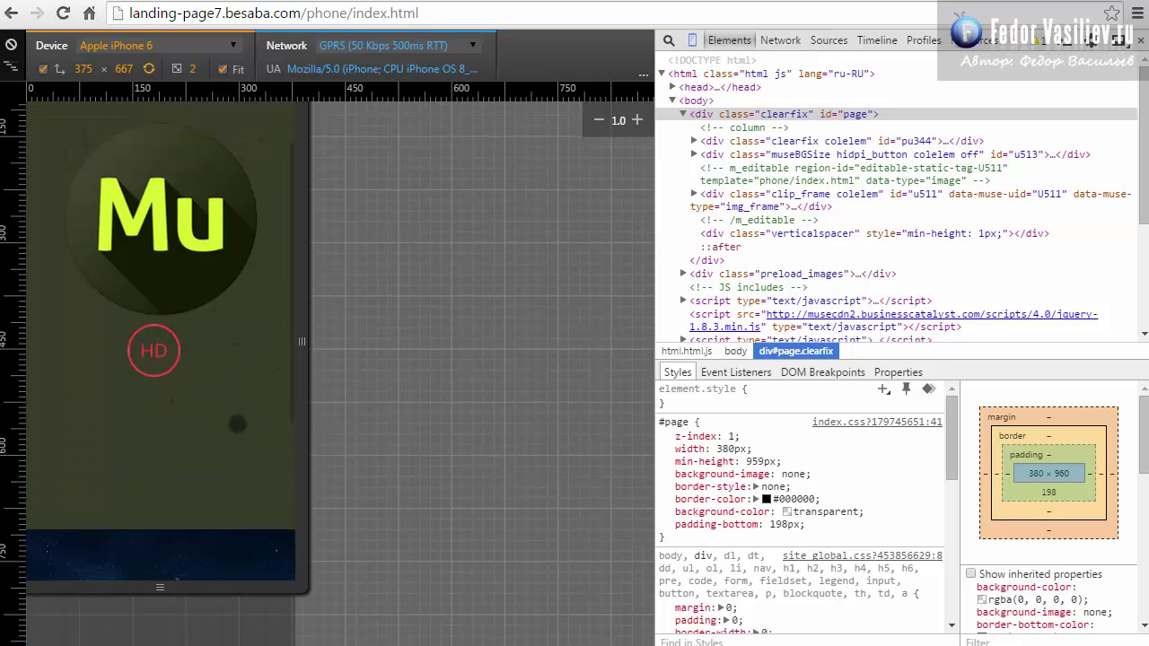
scroll(237, 423, up, 1)
scroll(237, 423, down, 3)
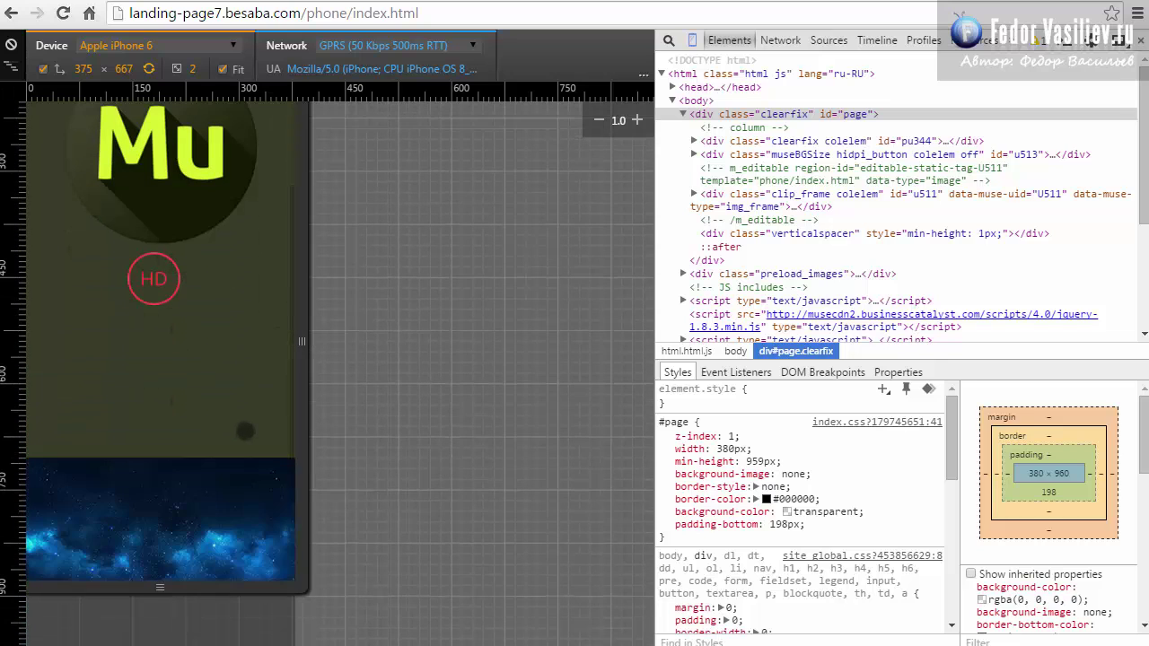
scroll(238, 423, down, 1)
scroll(159, 287, up, 2)
scroll(179, 341, up, 2)
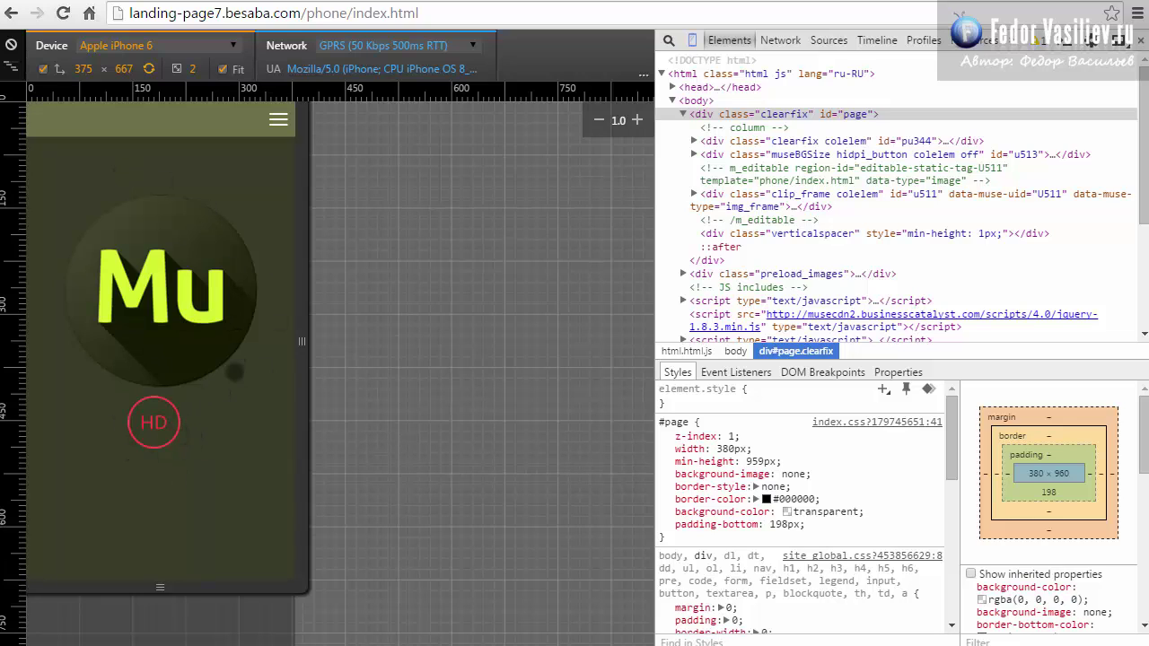
- Check the starry image on the phone page once more and switch HiDPI images on with the HD button
scroll(252, 379, down, 1)
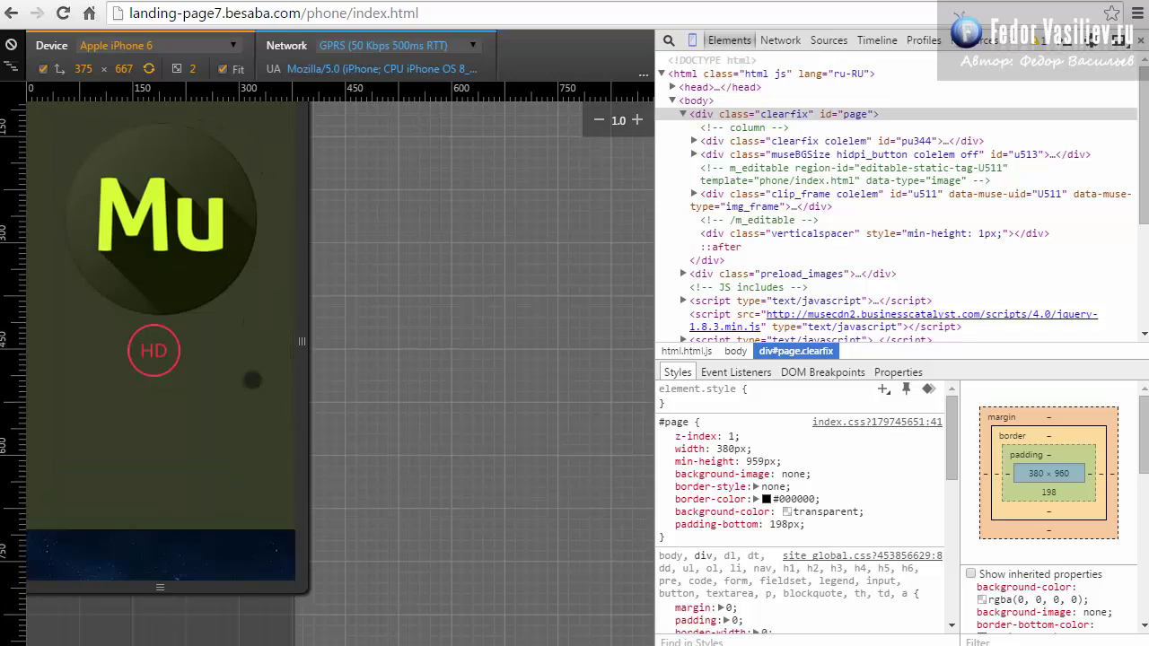
scroll(160, 363, down, 3)
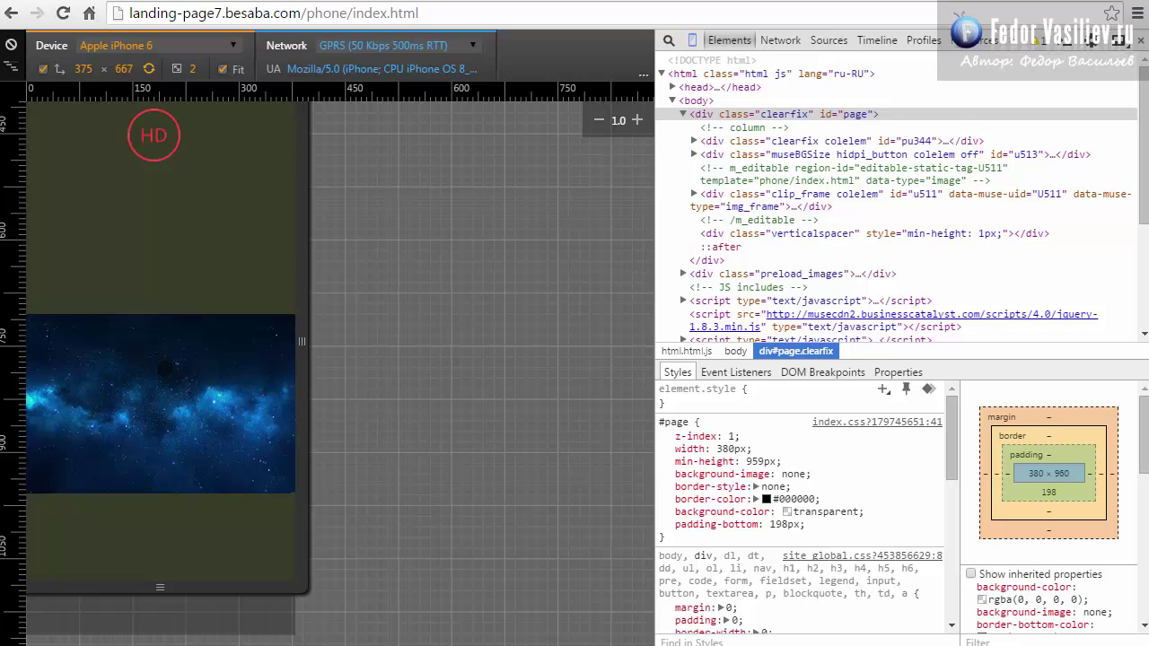
scroll(164, 368, up, 3)
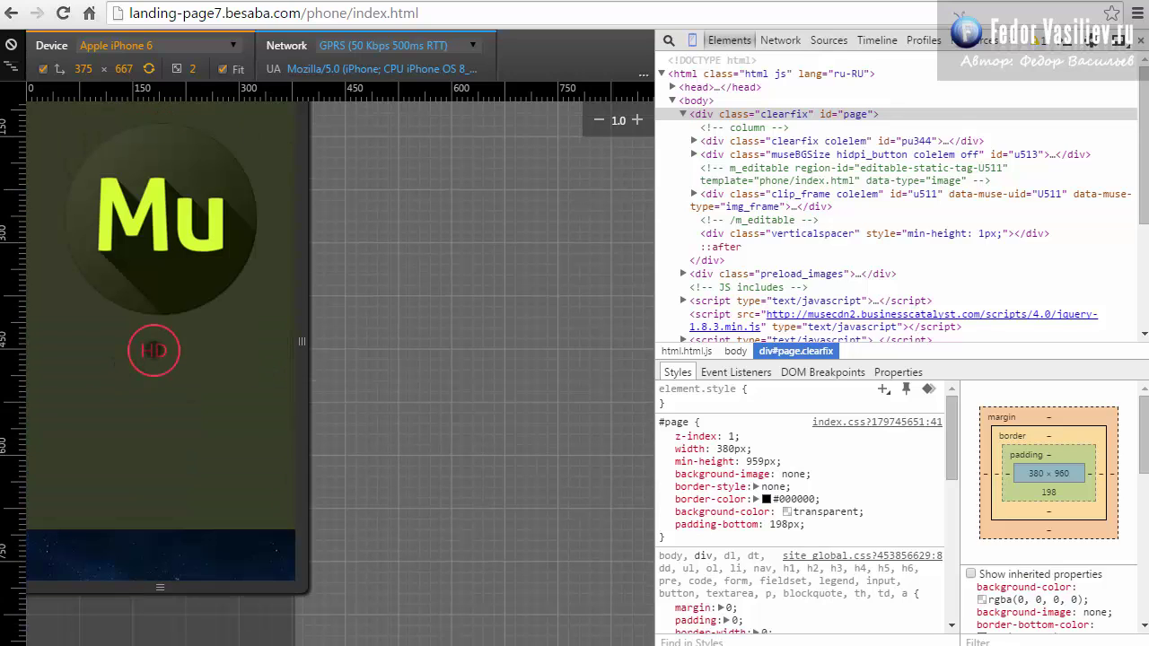
click(153, 350)
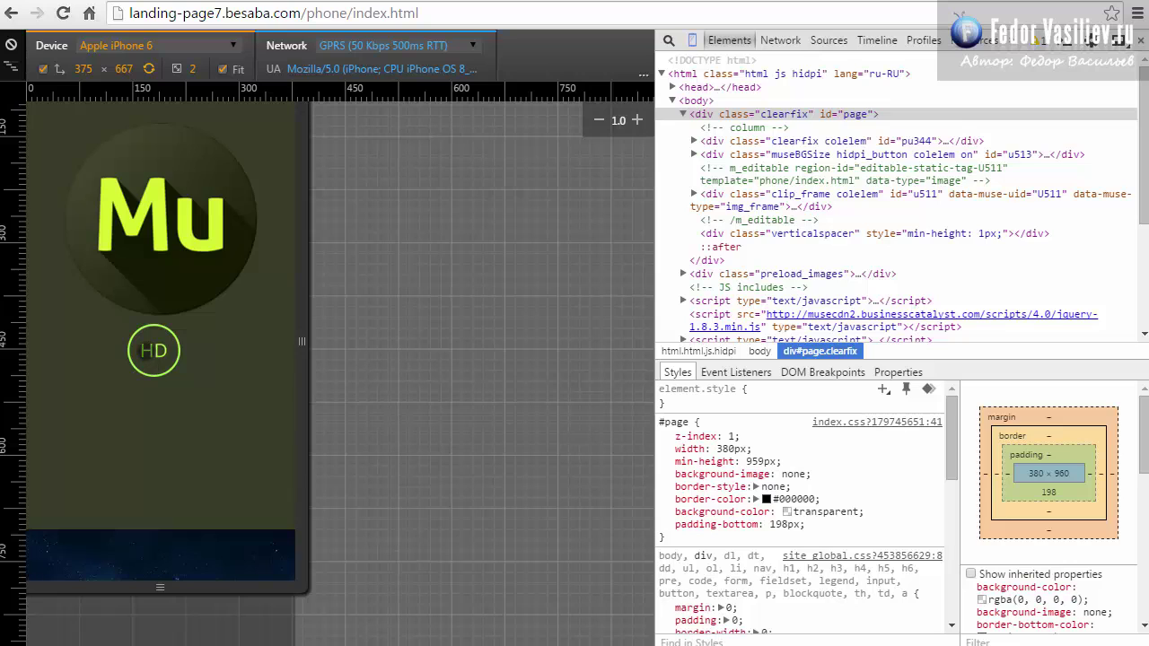
- Examine the starry image on the phone page, switch HiDPI images off with the HD button, and check the page below it
scroll(220, 328, down, 2)
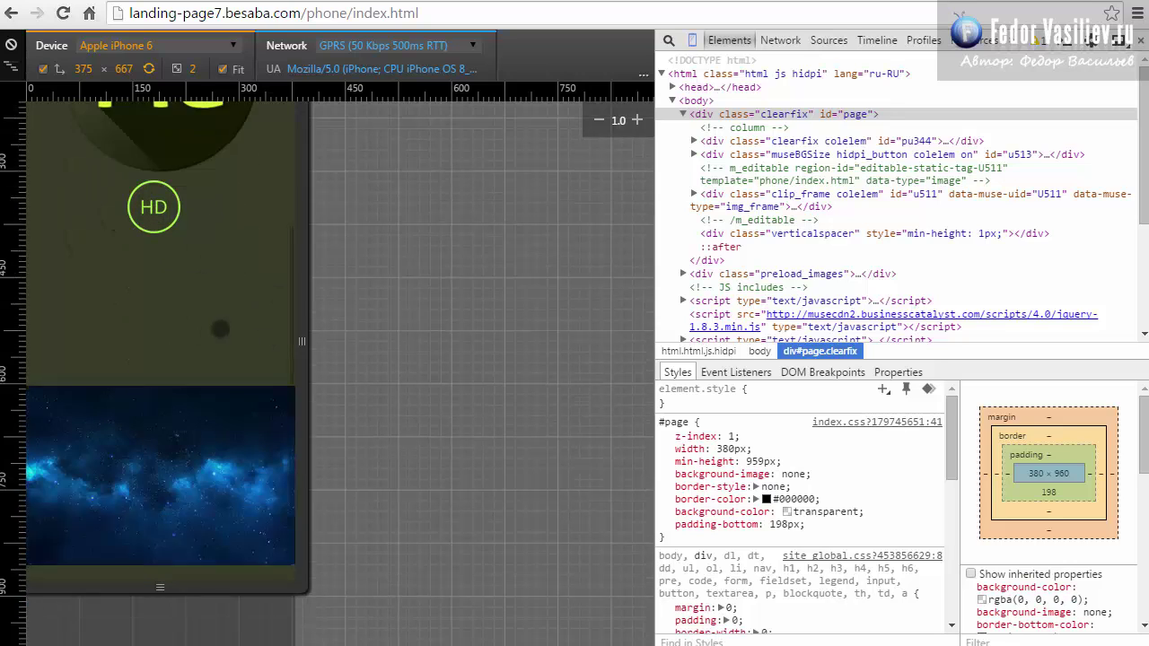
scroll(220, 329, down, 1)
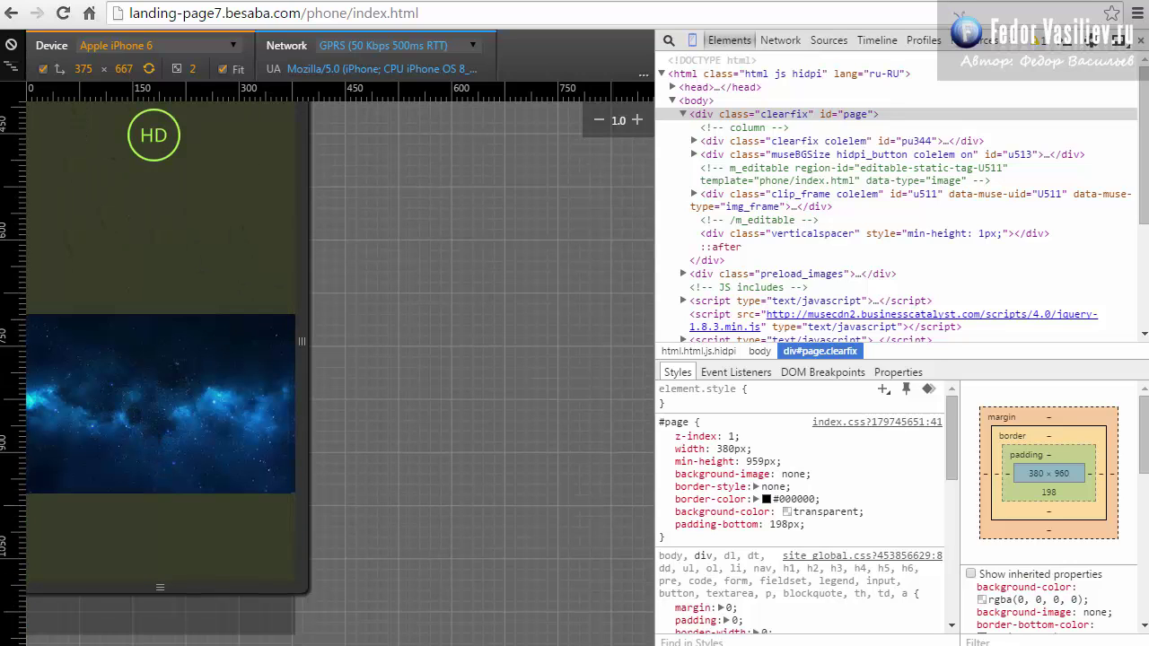
scroll(135, 414, up, 2)
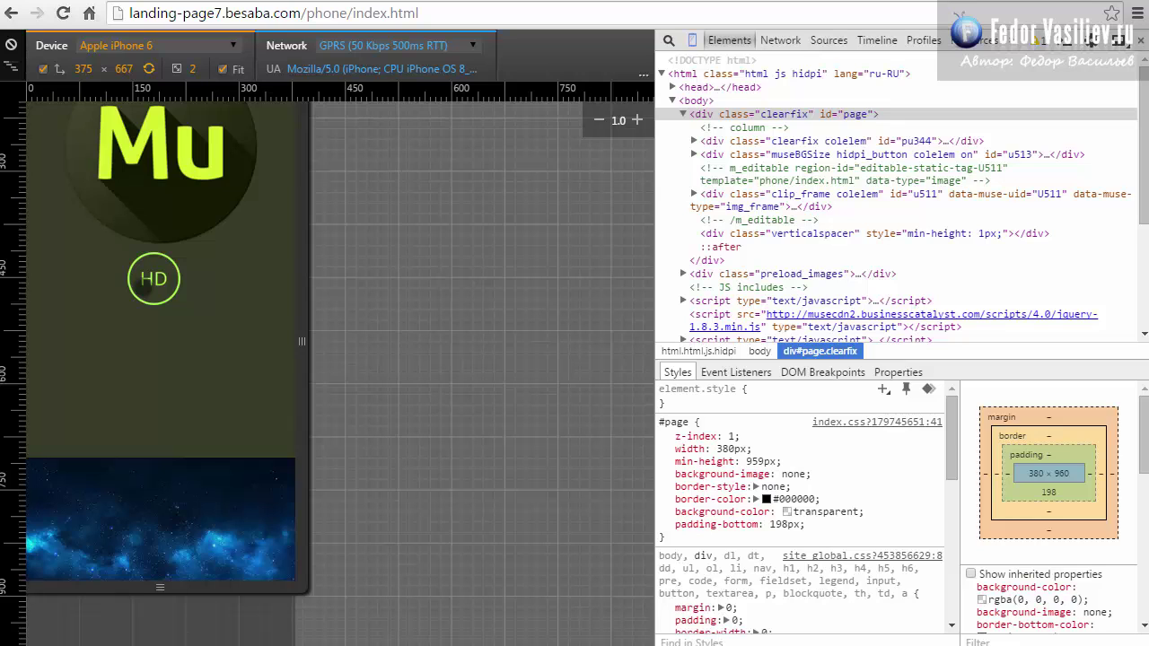
scroll(175, 408, up, 2)
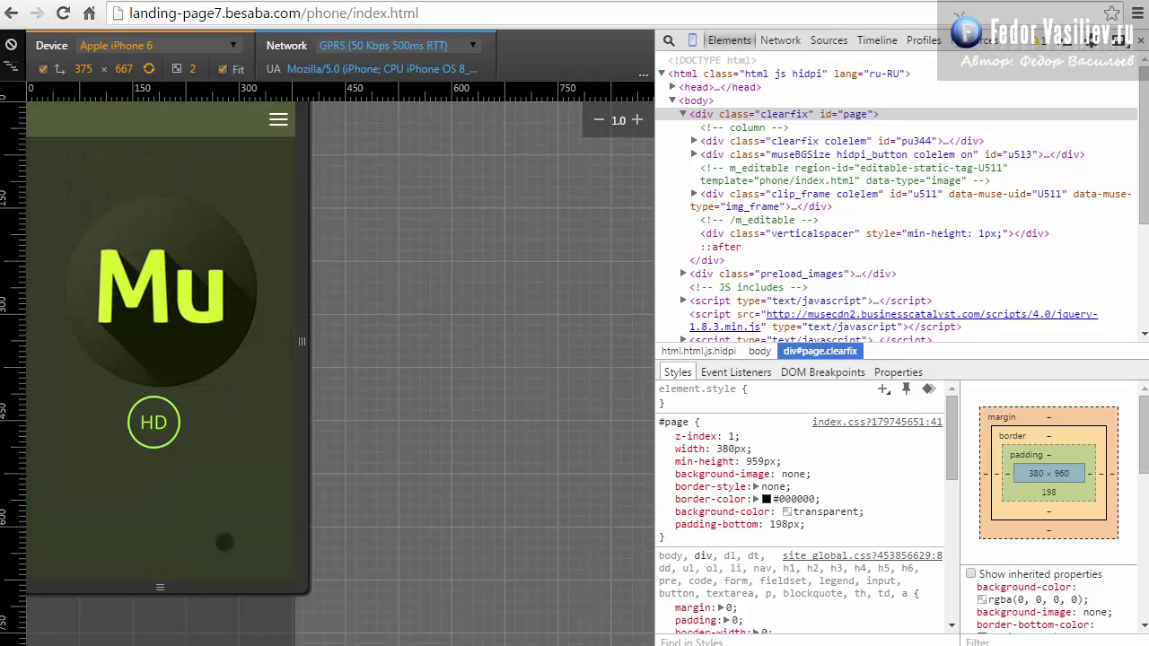
click(153, 427)
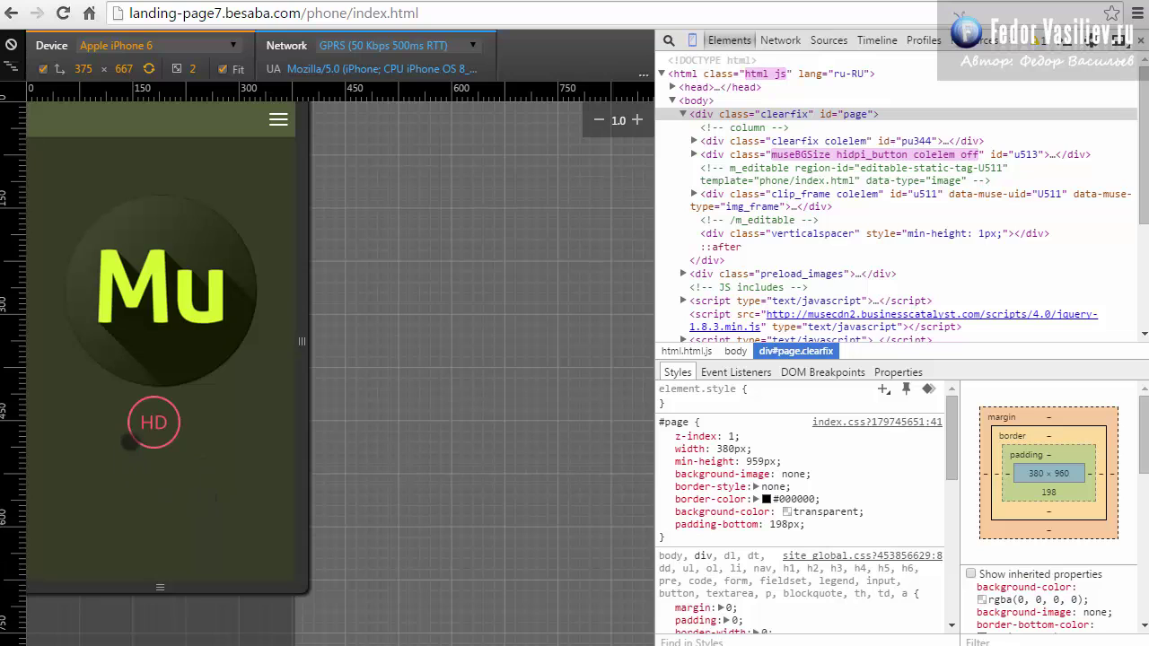
scroll(153, 412, down, 3)
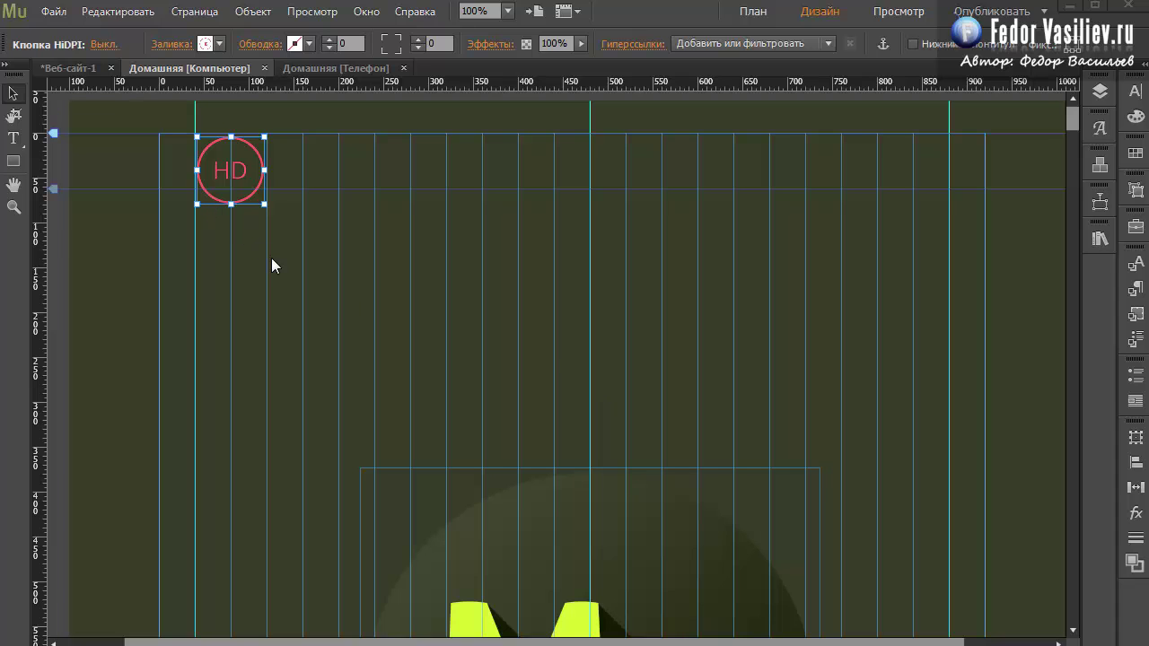
- Switch to Adobe Muse, open the site properties at the content settings, and move the dialog toward the middle of the canvas
click(54, 11)
click(126, 273)
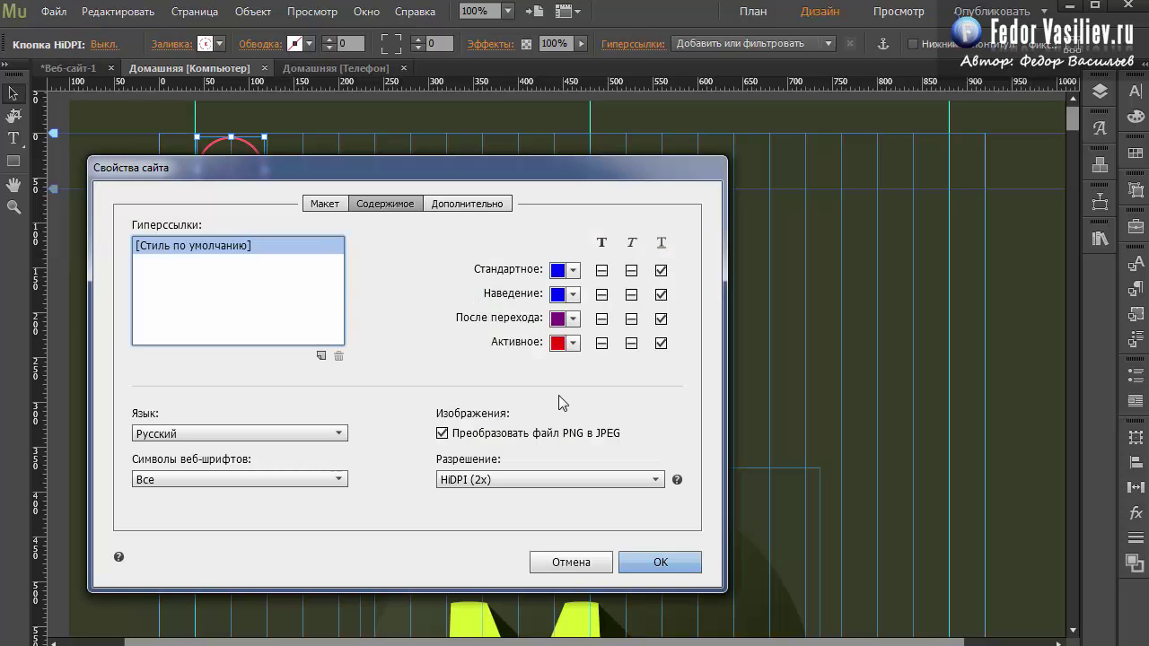
drag(498, 177, 557, 154)
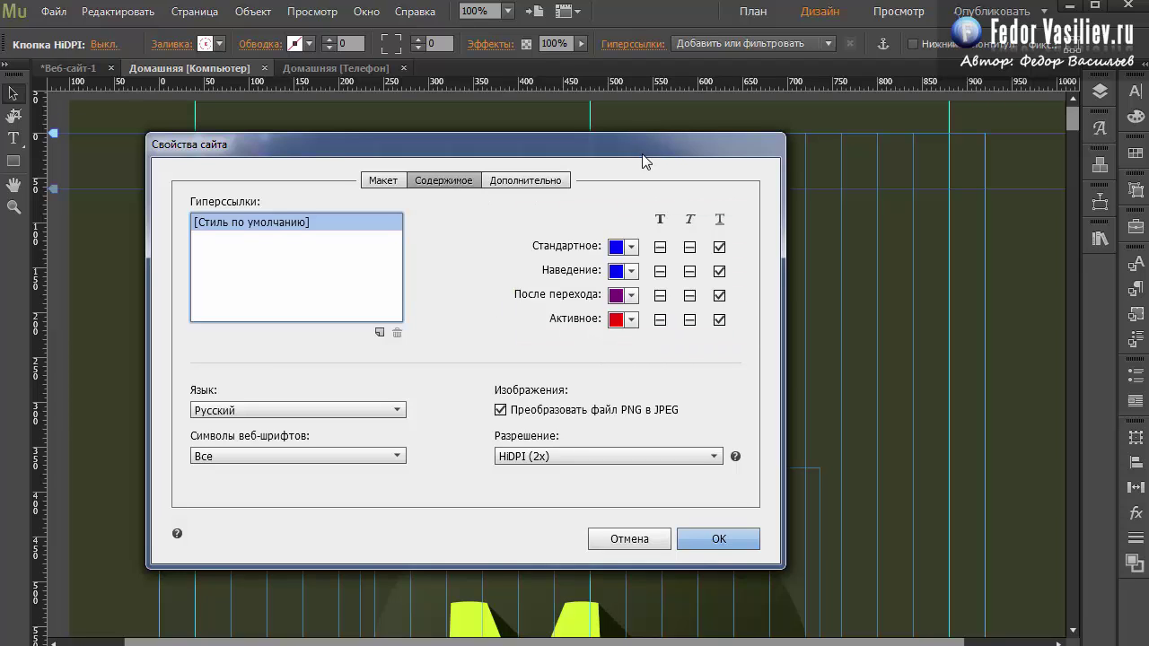
drag(639, 149, 621, 169)
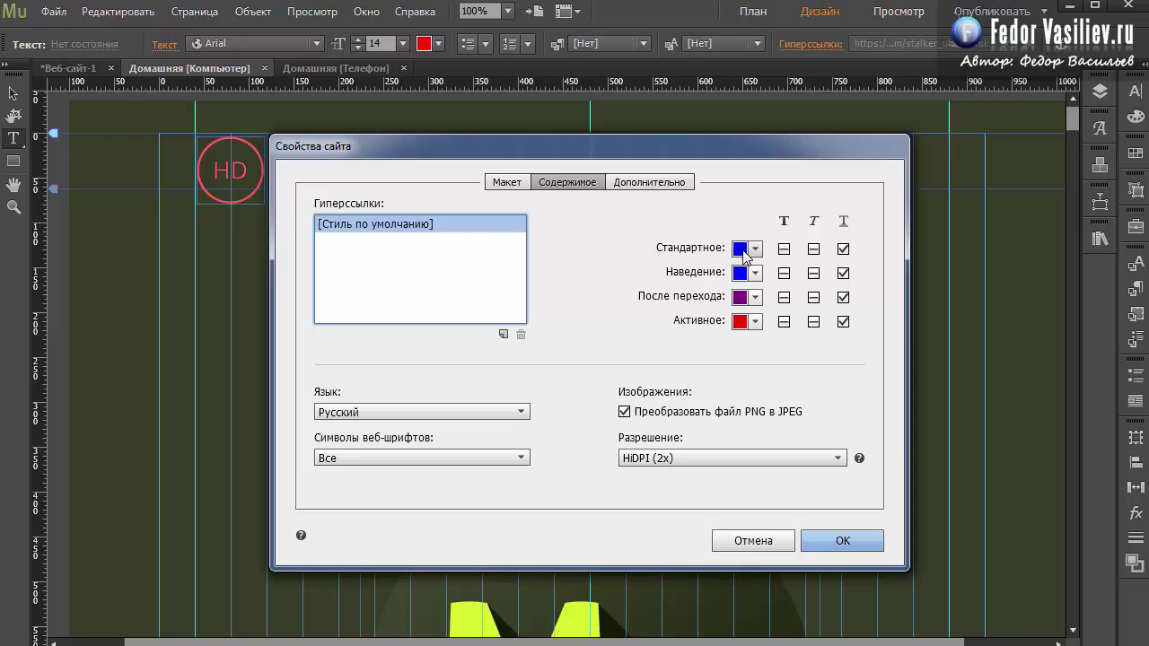
- Look at the colour choices for the standard, hover and visited states of the default hyperlink style
click(741, 251)
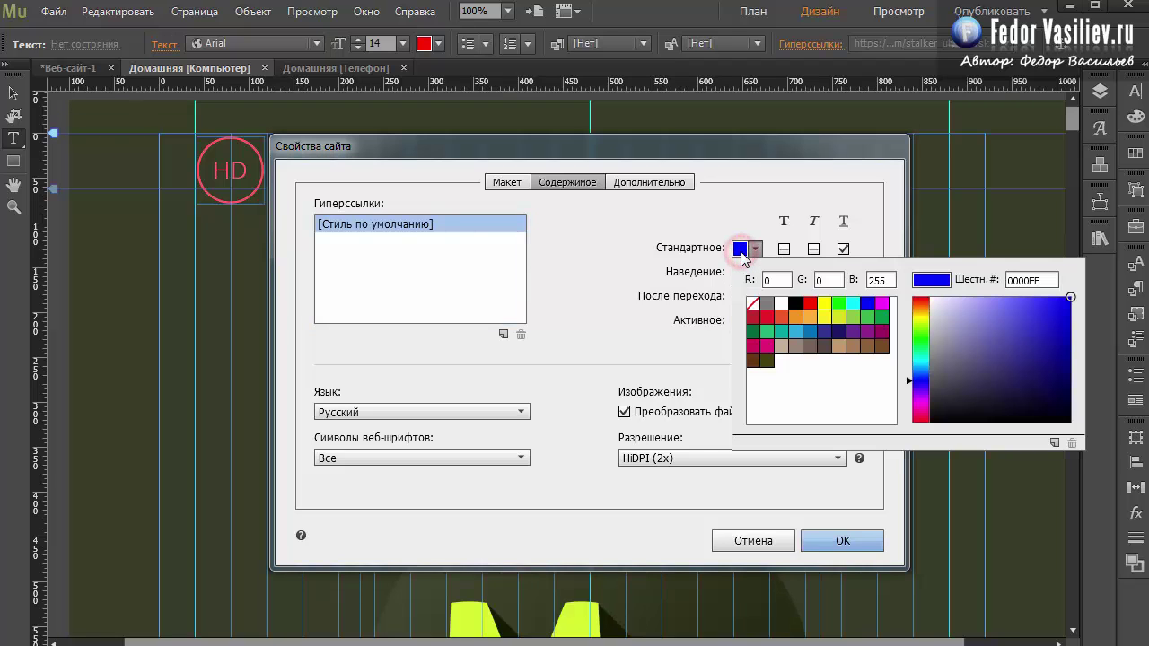
click(686, 241)
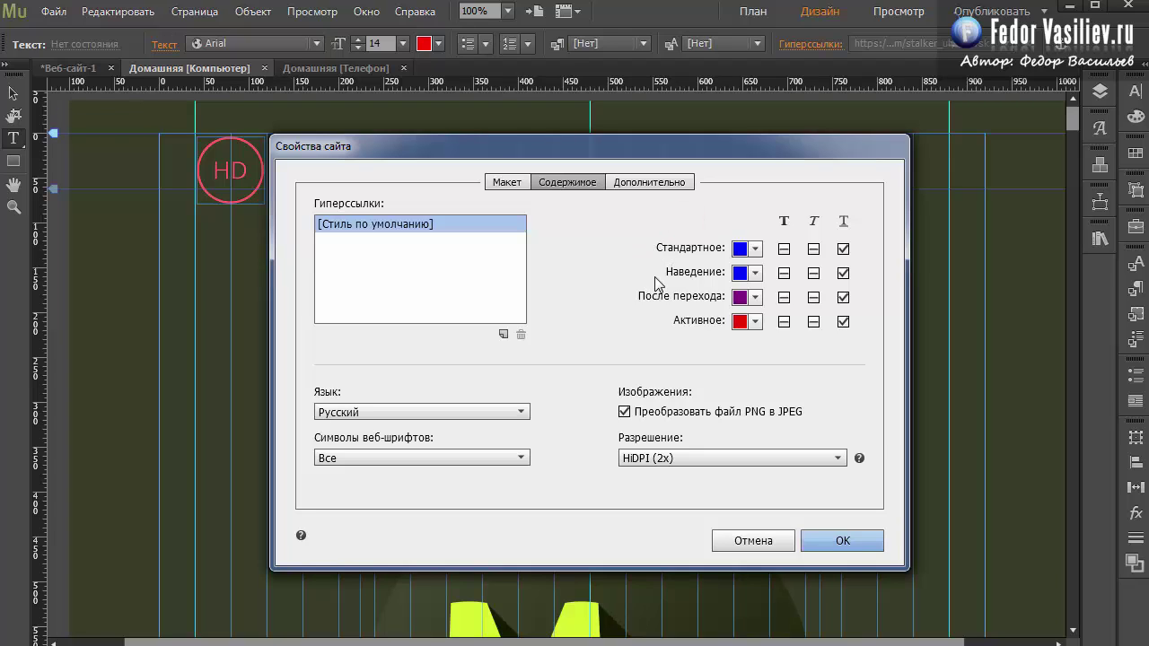
click(755, 274)
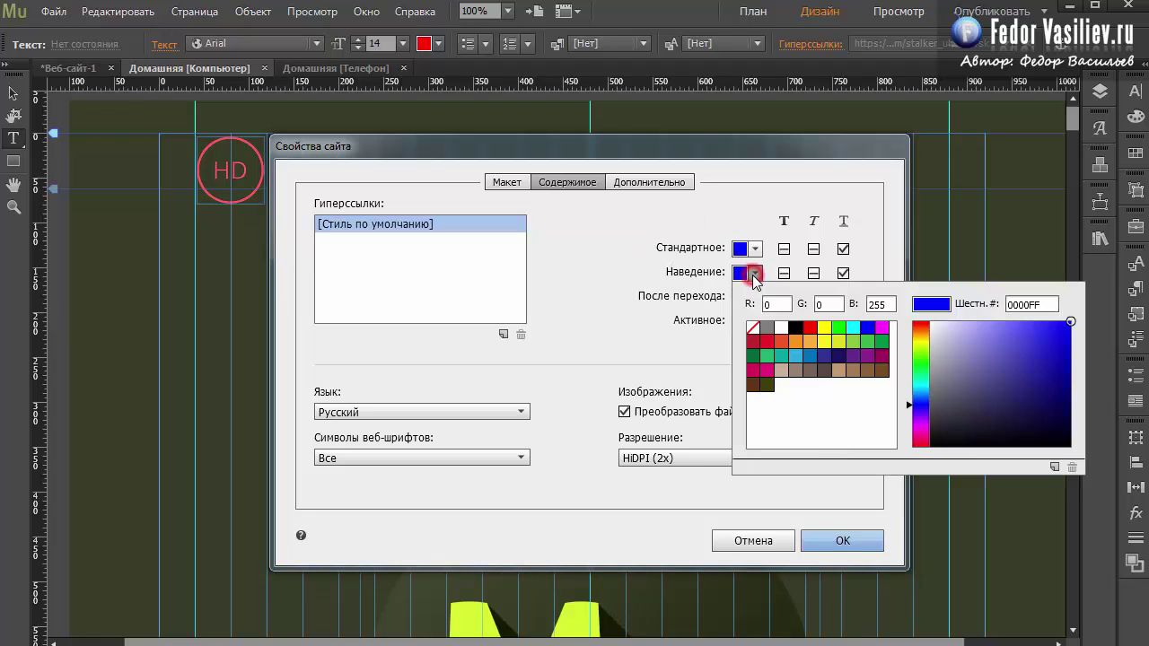
click(640, 281)
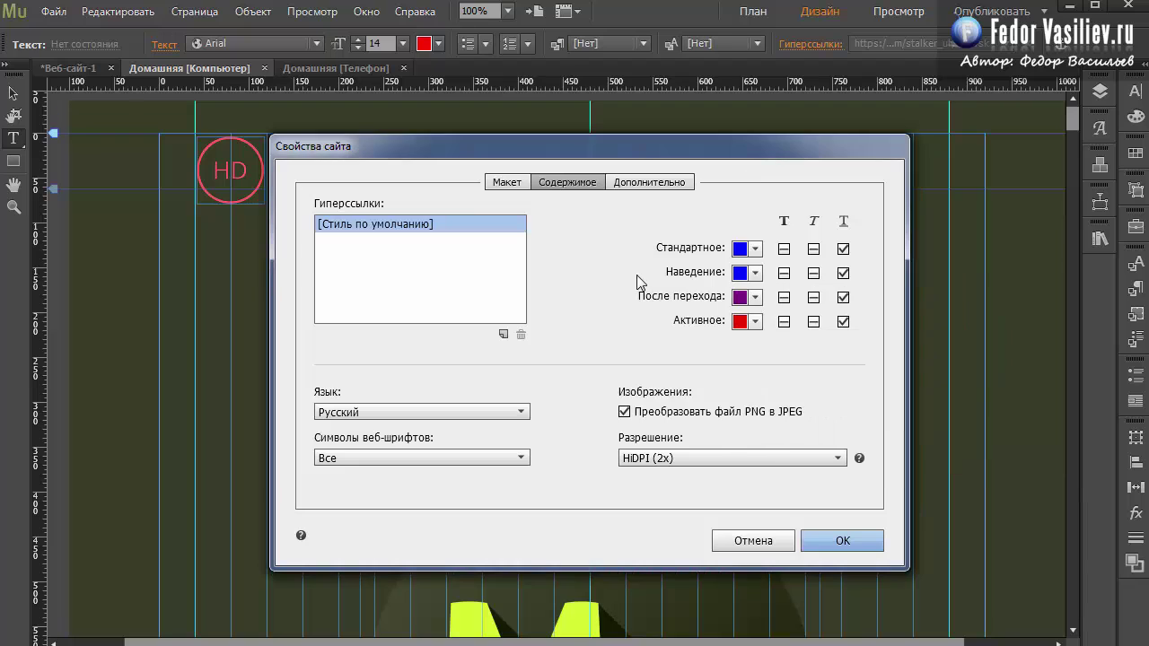
click(754, 297)
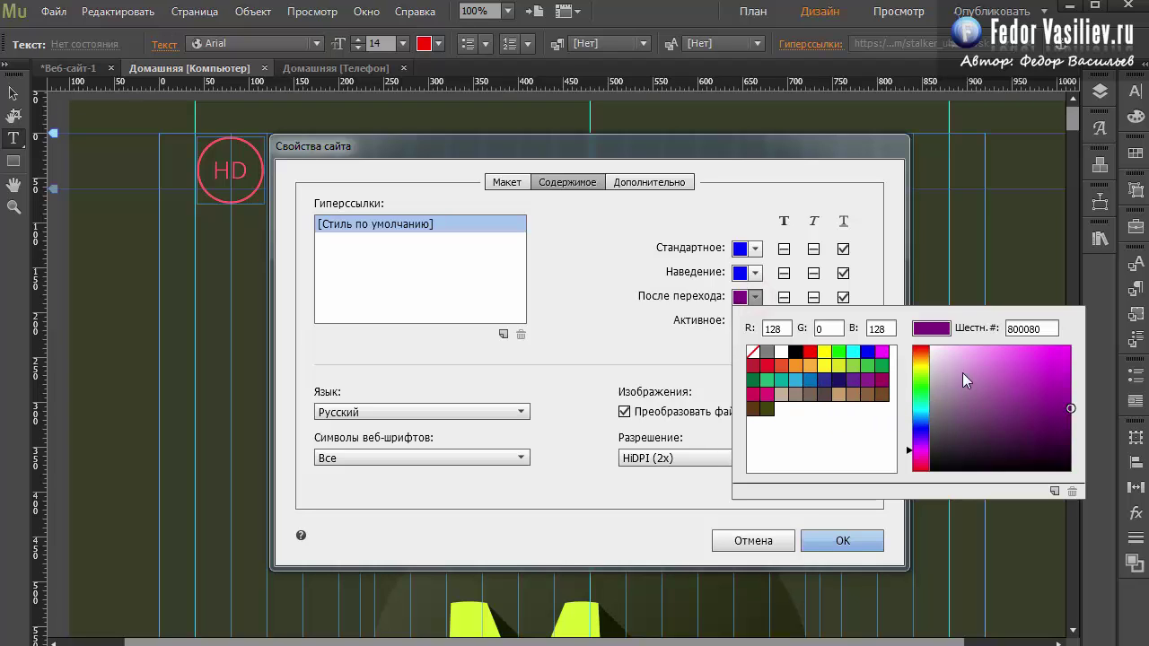
click(863, 274)
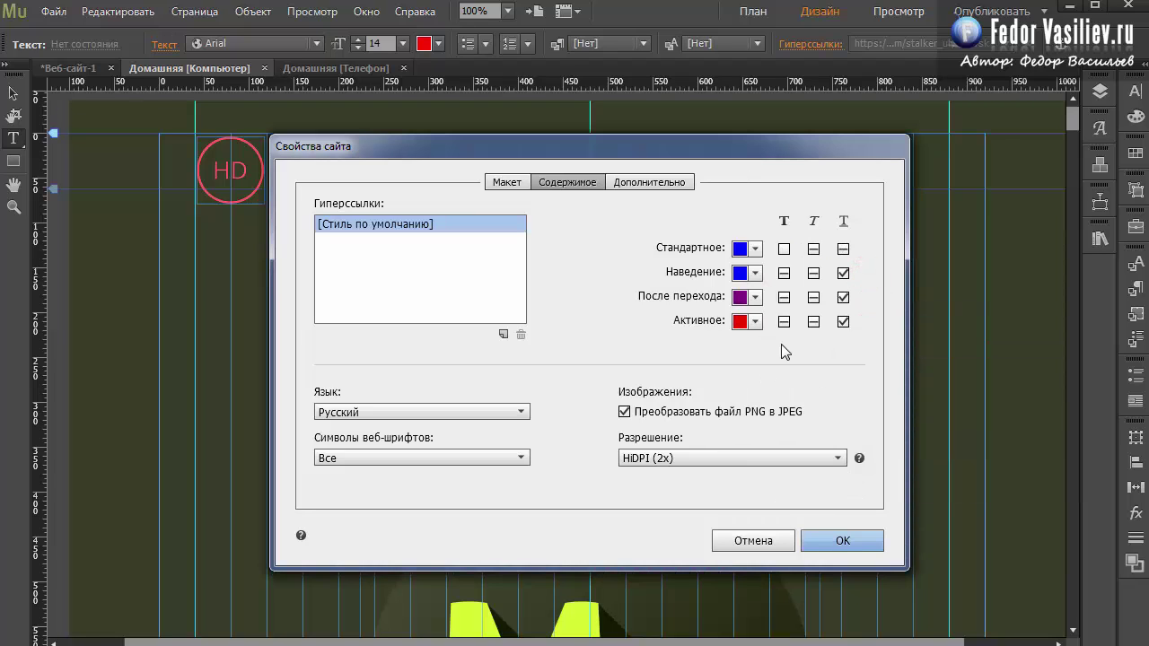
- In the default hyperlink style, underline standard links, remove the underline from visited links, and make hovered links italic
click(842, 249)
click(843, 298)
click(814, 273)
- Set the hover colour of the default hyperlink style to the orange-red swatch
click(743, 273)
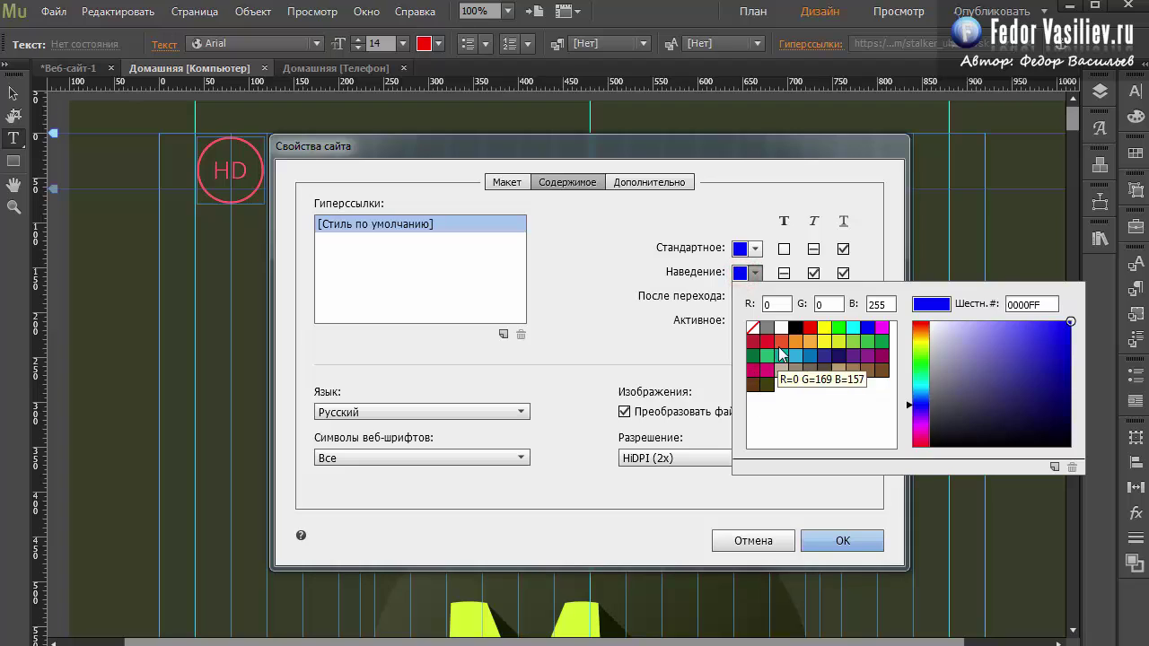
click(781, 341)
click(669, 293)
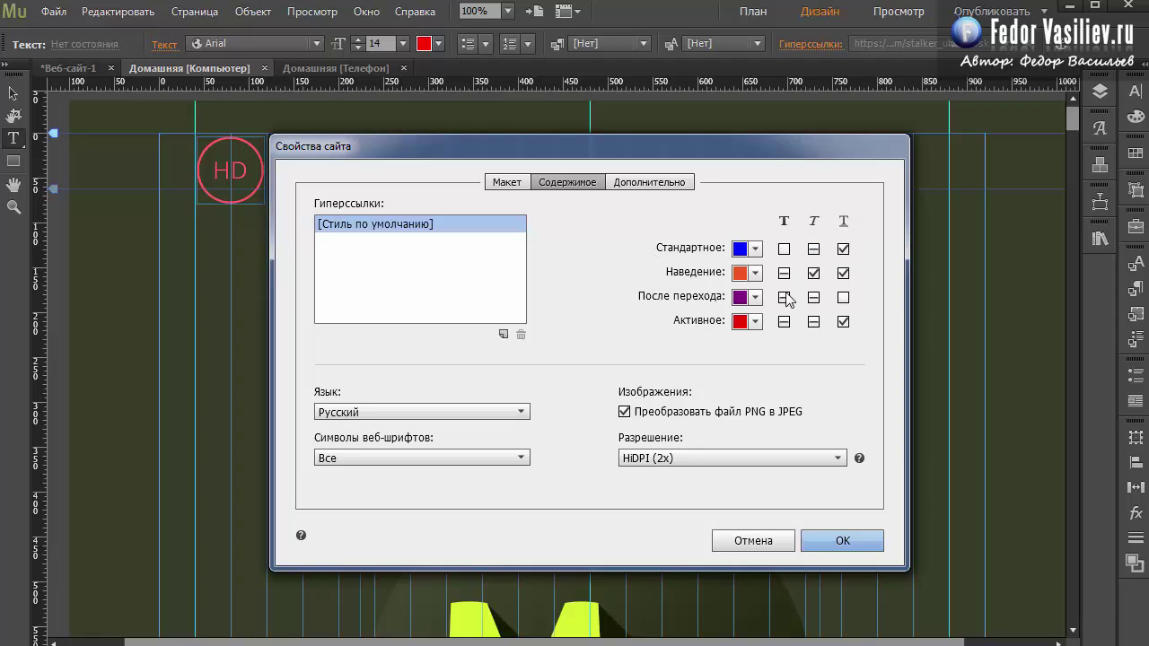
mouse_move(732, 279)
drag(640, 152, 640, 130)
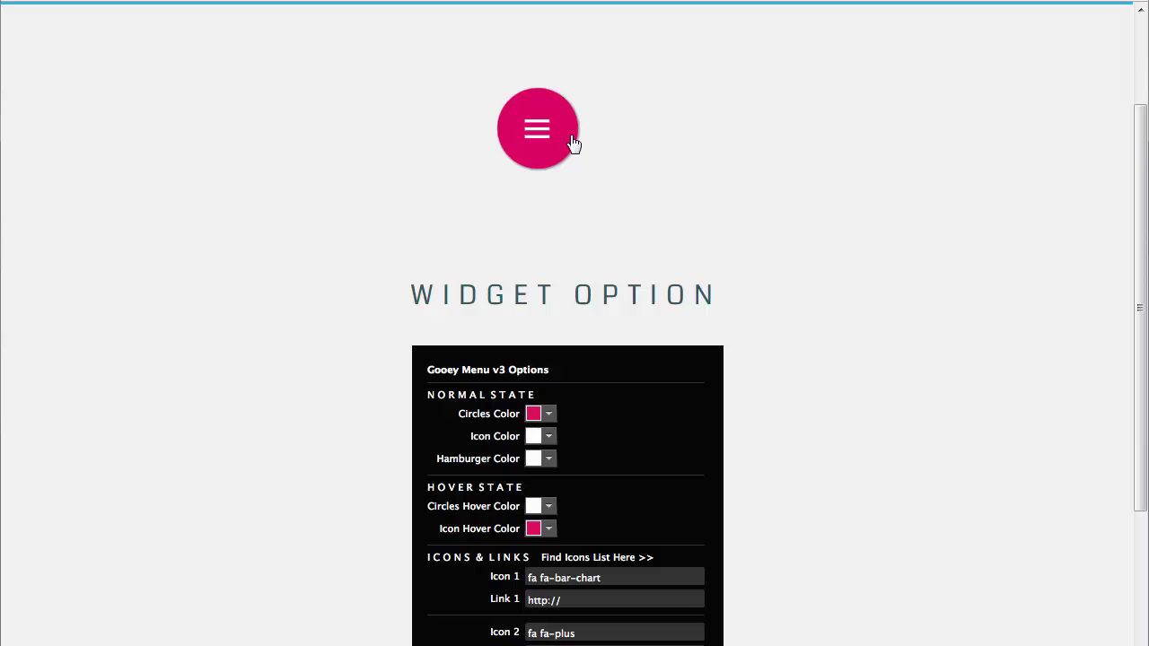
- Try out the round hamburger menus on the Gooey Menu v3 and v2 widget demo pages
click(539, 143)
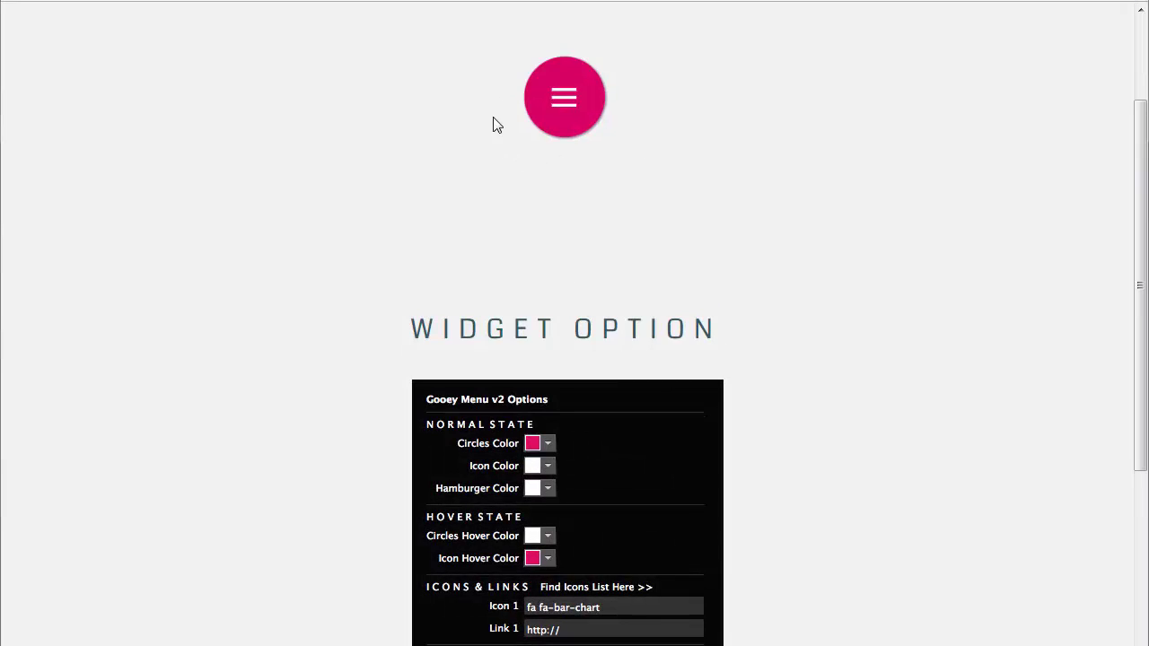
click(565, 100)
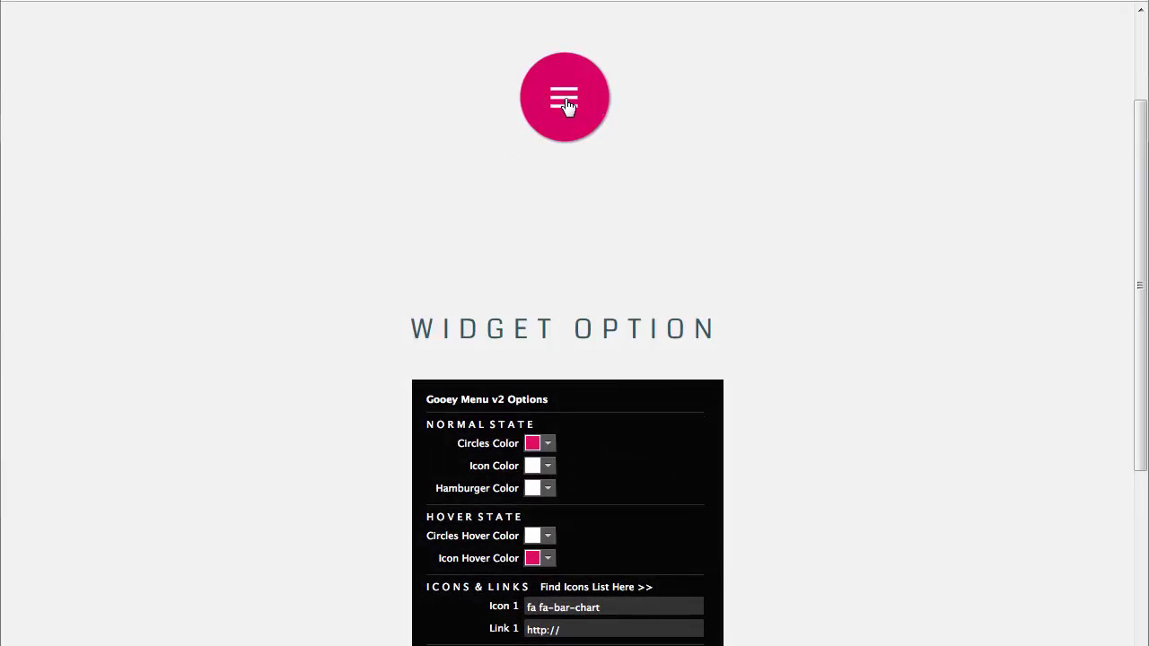